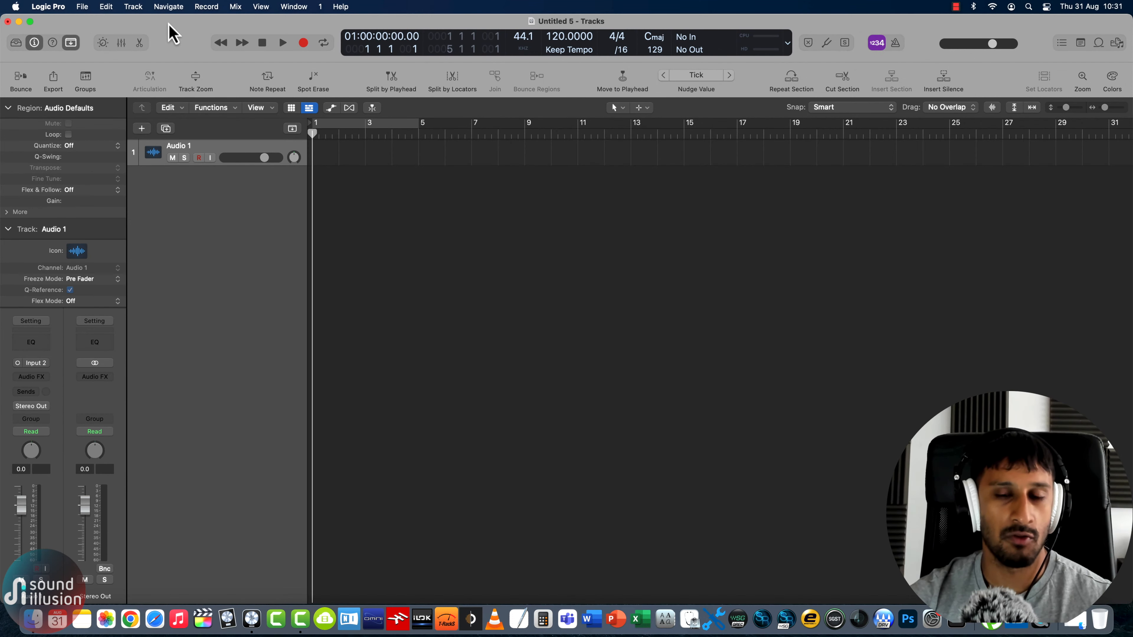
Import all the WAV files from the RAW AUDIO folder into the project, creating a new track for each file
mouse_move(1132, 636)
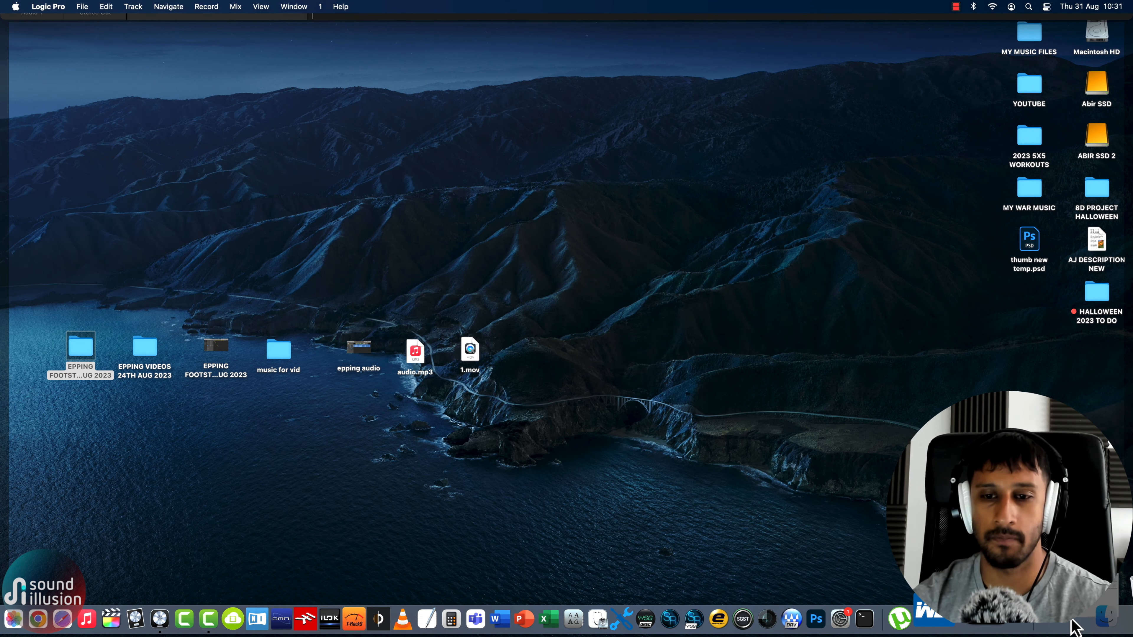
left_click(1072, 621)
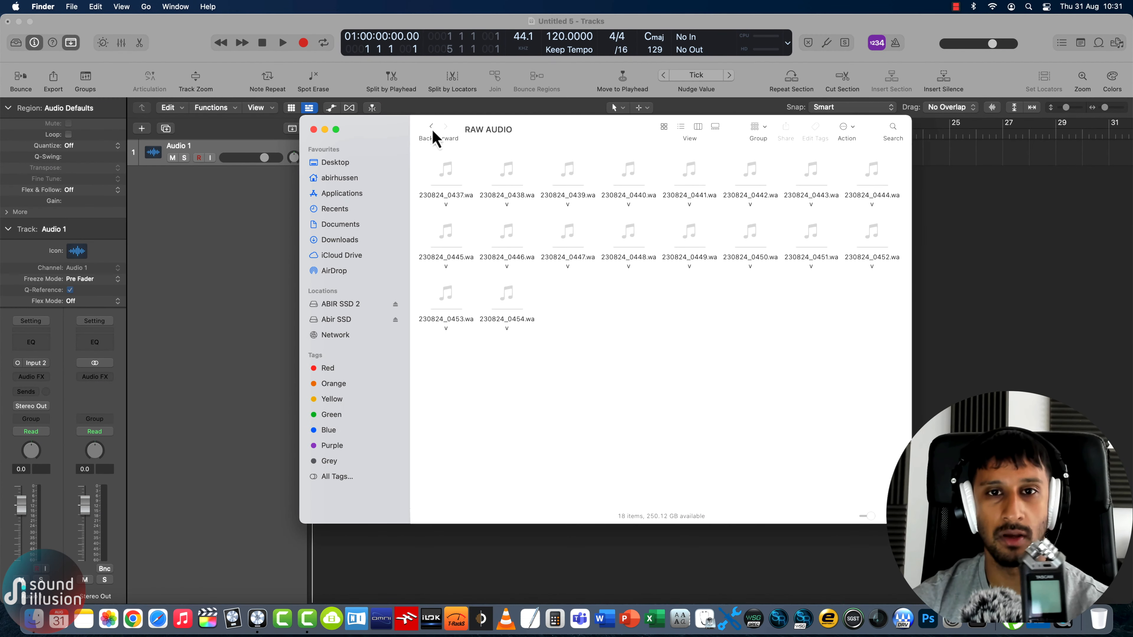
left_click_drag(865, 373, 653, 180)
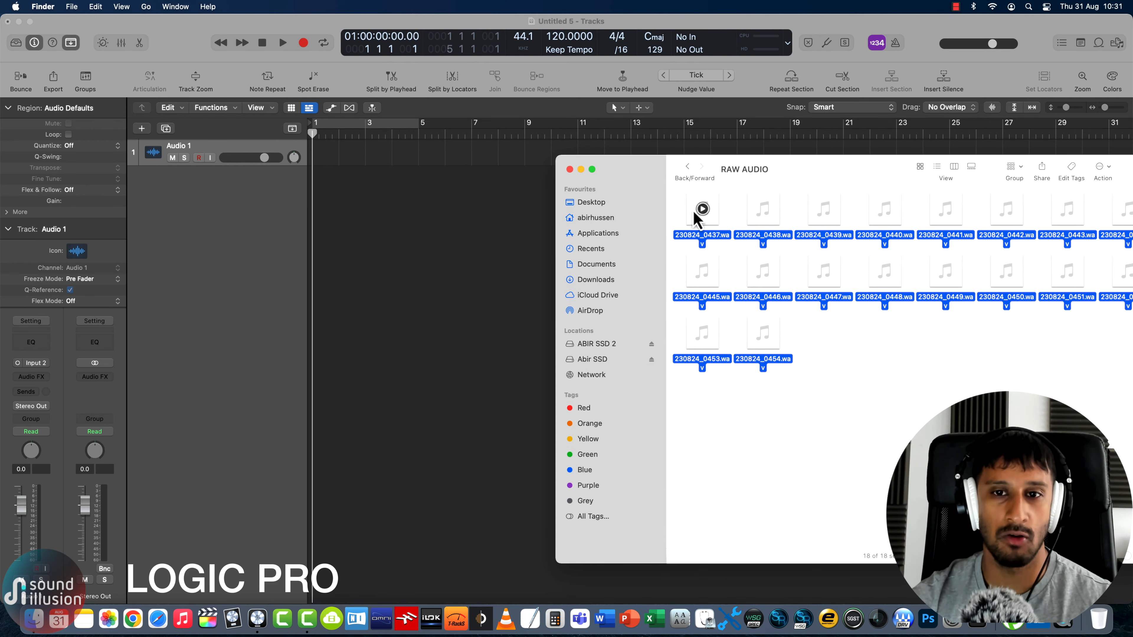
left_click_drag(695, 219, 464, 268)
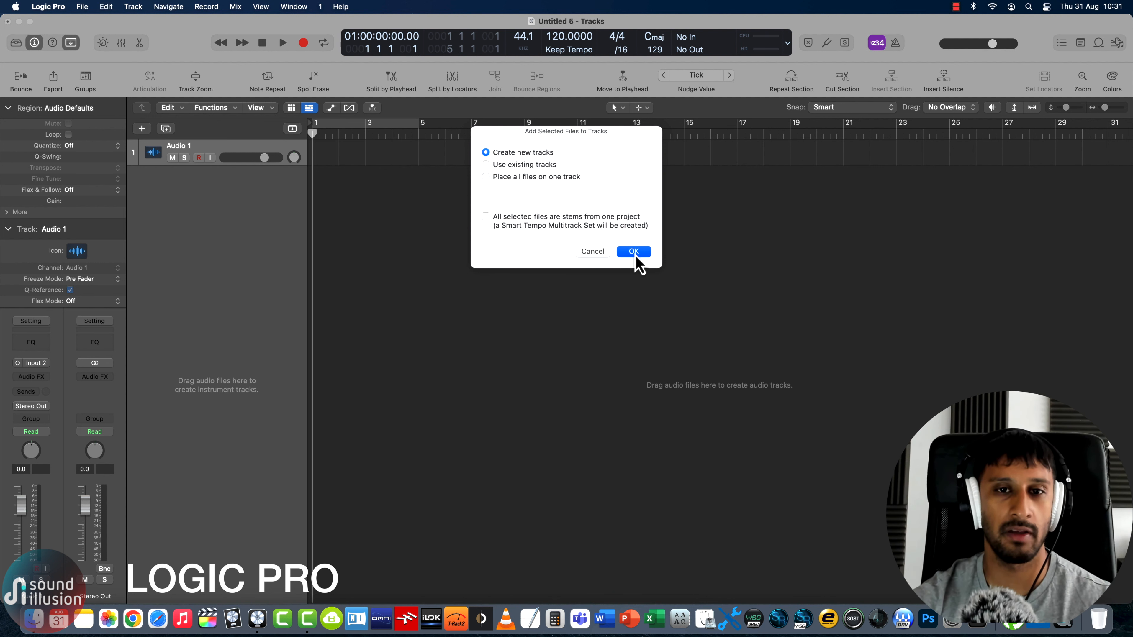
left_click(635, 252)
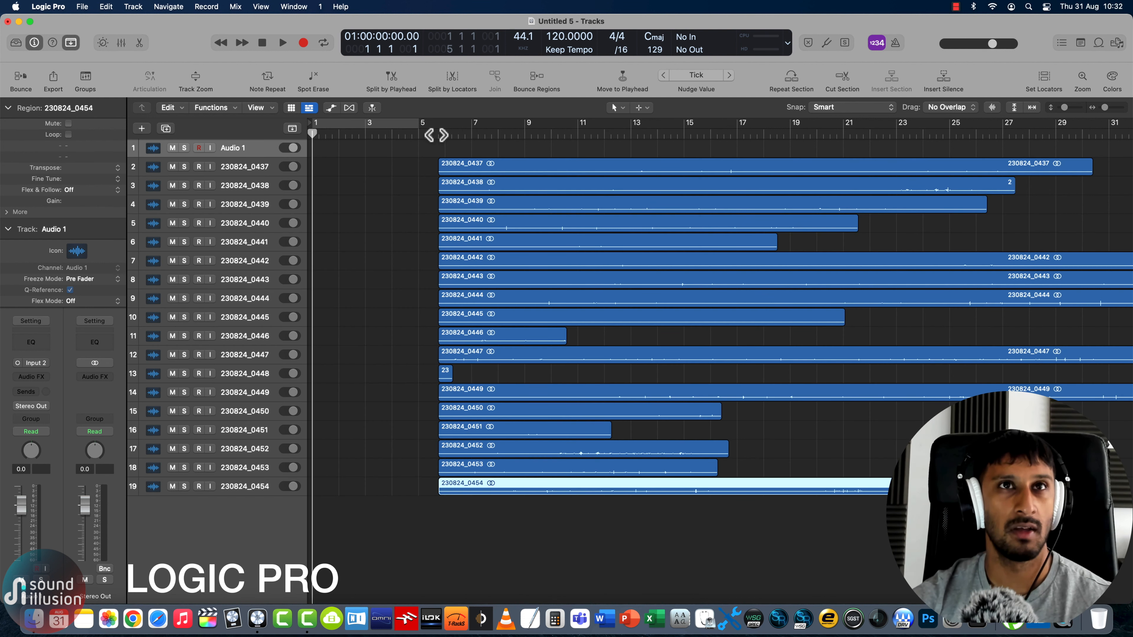
Move the 230824_0437 region to bar 3 and the other 17 imported regions as a group to about bar 6
left_click(433, 134)
left_click_drag(1105, 108, 1100, 108)
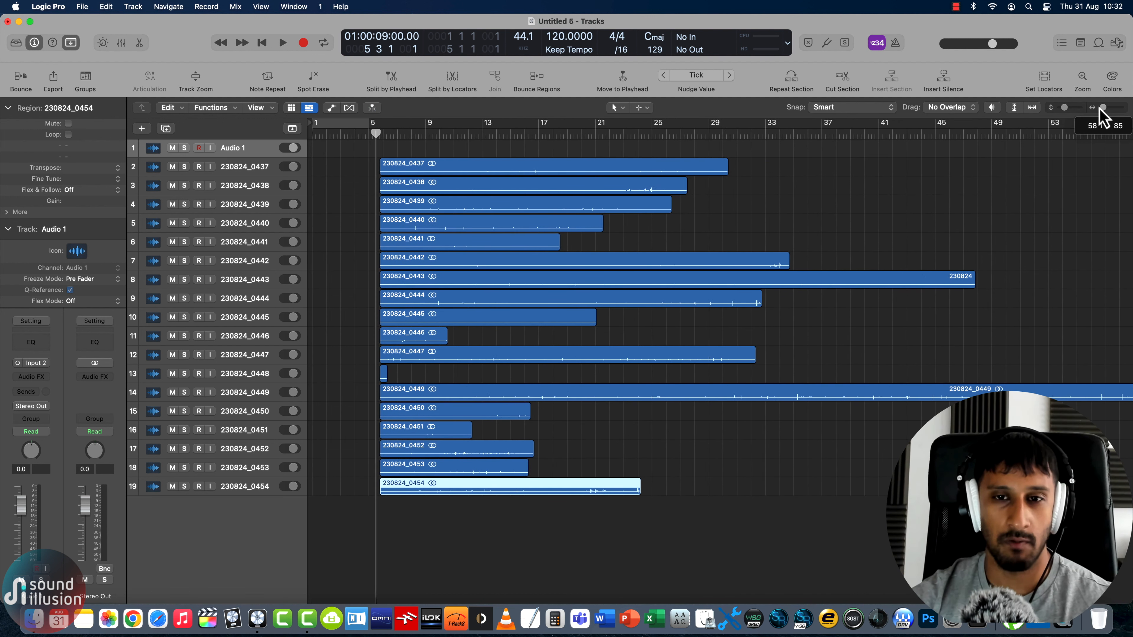
left_click_drag(725, 519, 625, 533)
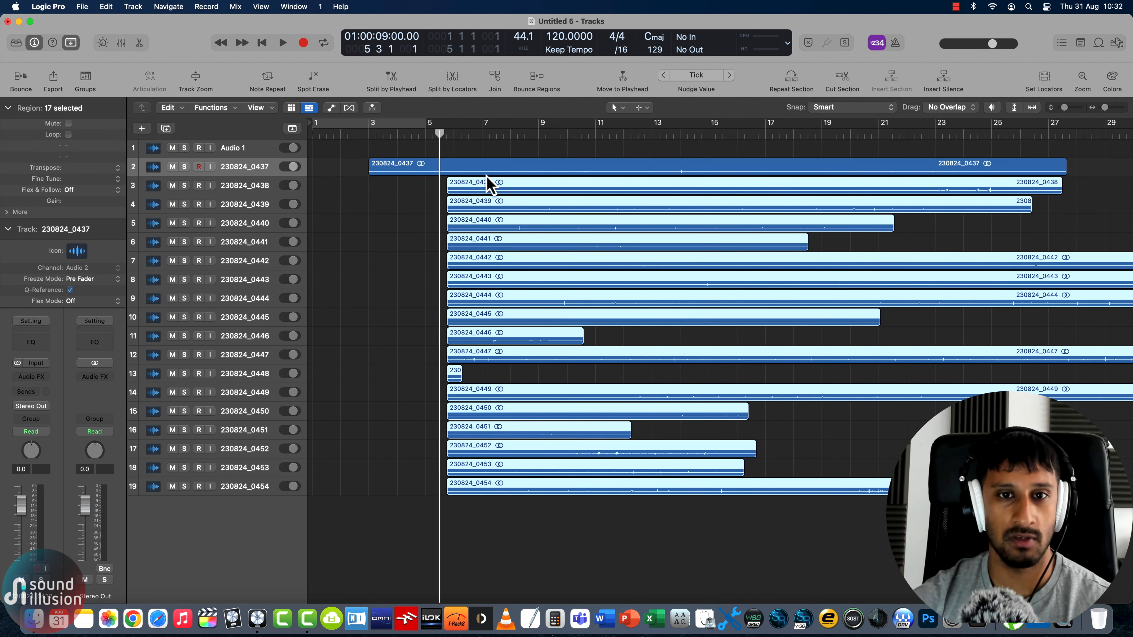
left_click_drag(485, 183, 767, 205)
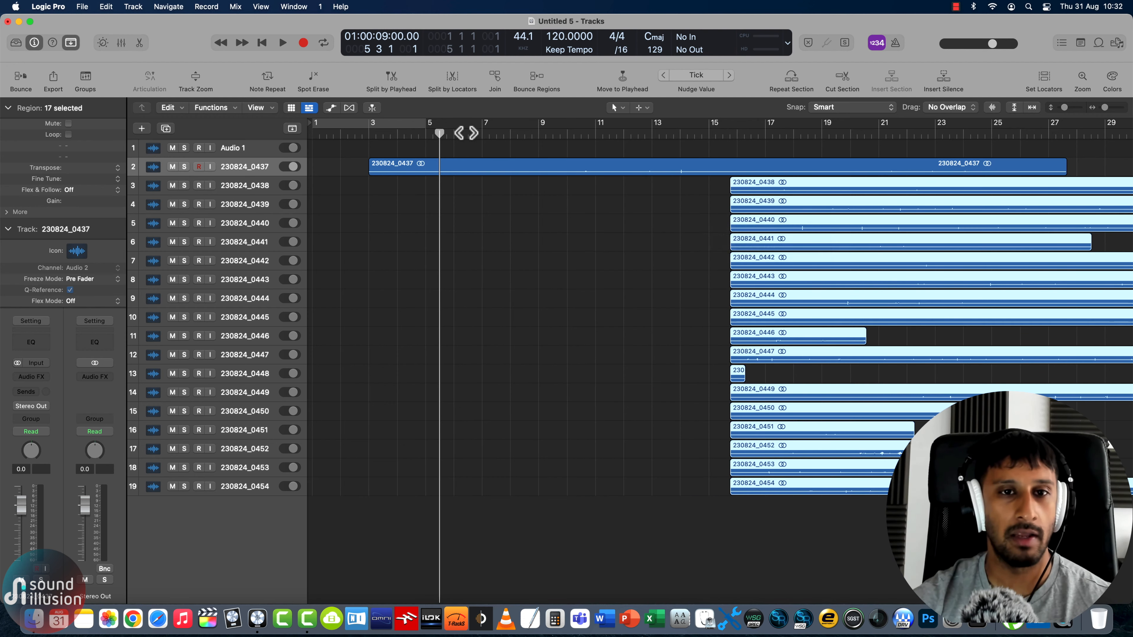
Solo track 230824_0438 and play its recording back with the waveform enlarged
left_click_drag(374, 130, 595, 130)
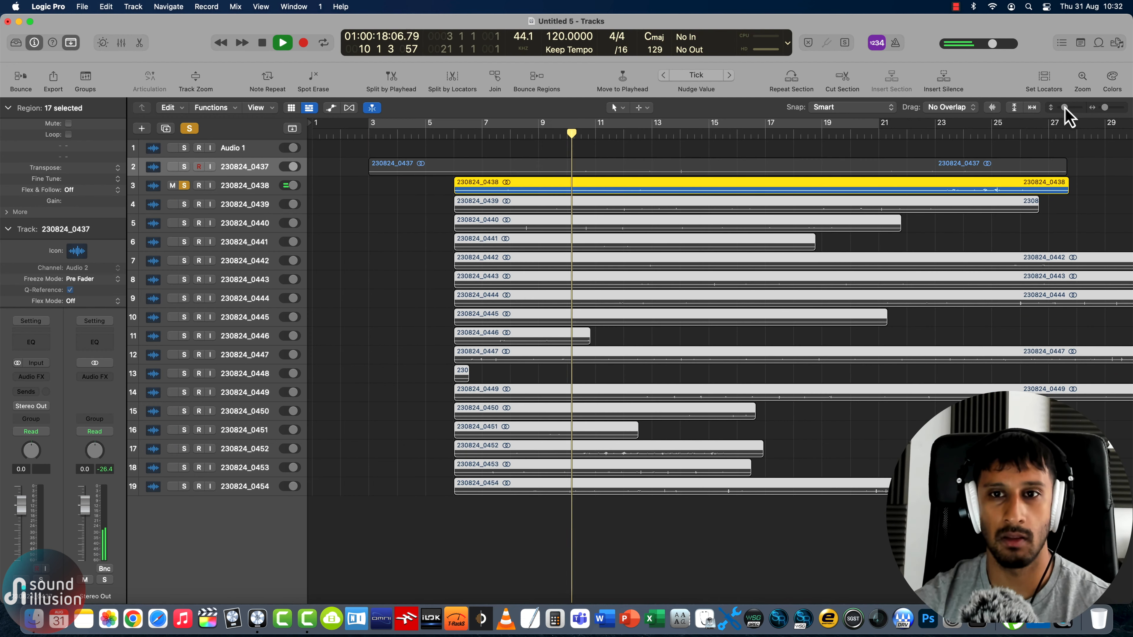
left_click_drag(1065, 108, 1074, 110)
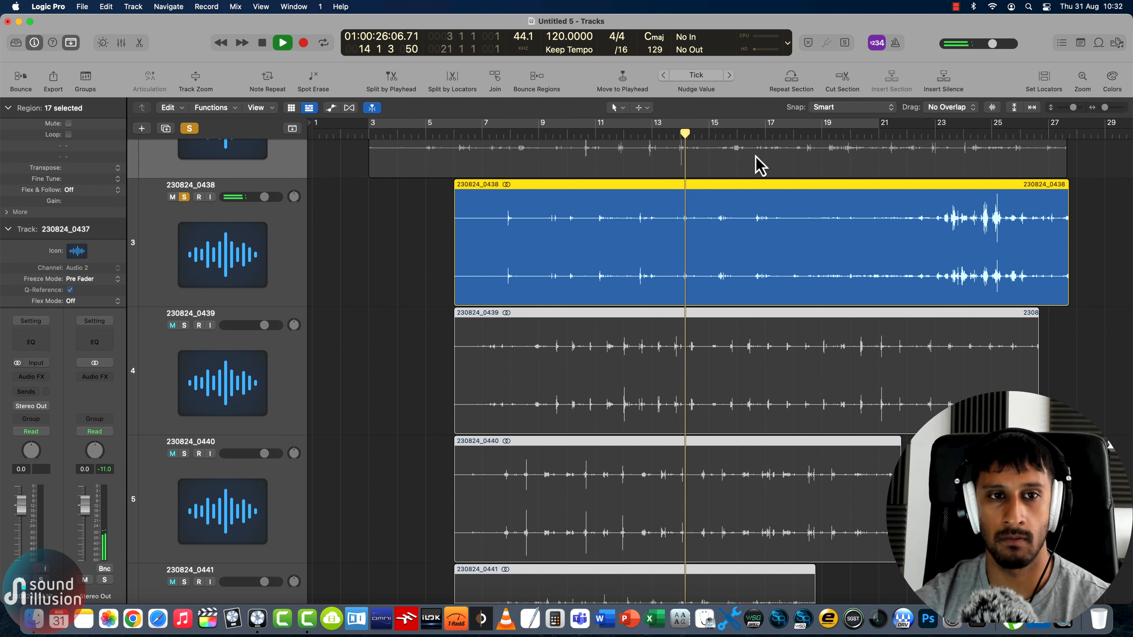
key("space")
Solo track 230824_0439 in place of 230824_0438, then switch the solo to track 230824_0440
left_click(257, 373)
scroll(268, 380, "down", 2)
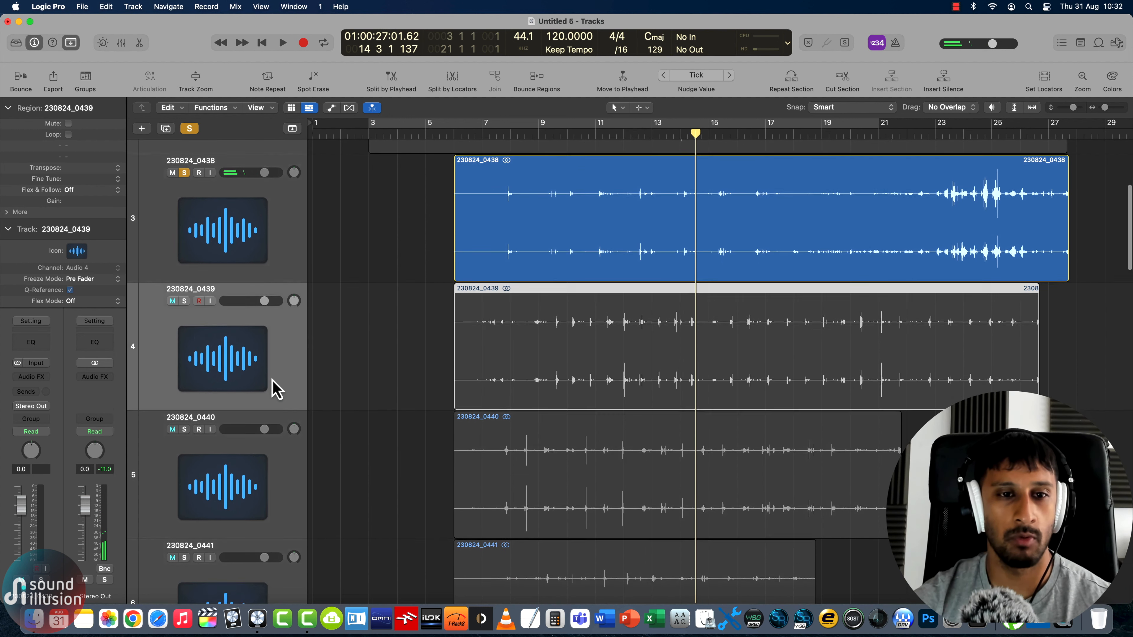
left_click(184, 161)
left_click(184, 290)
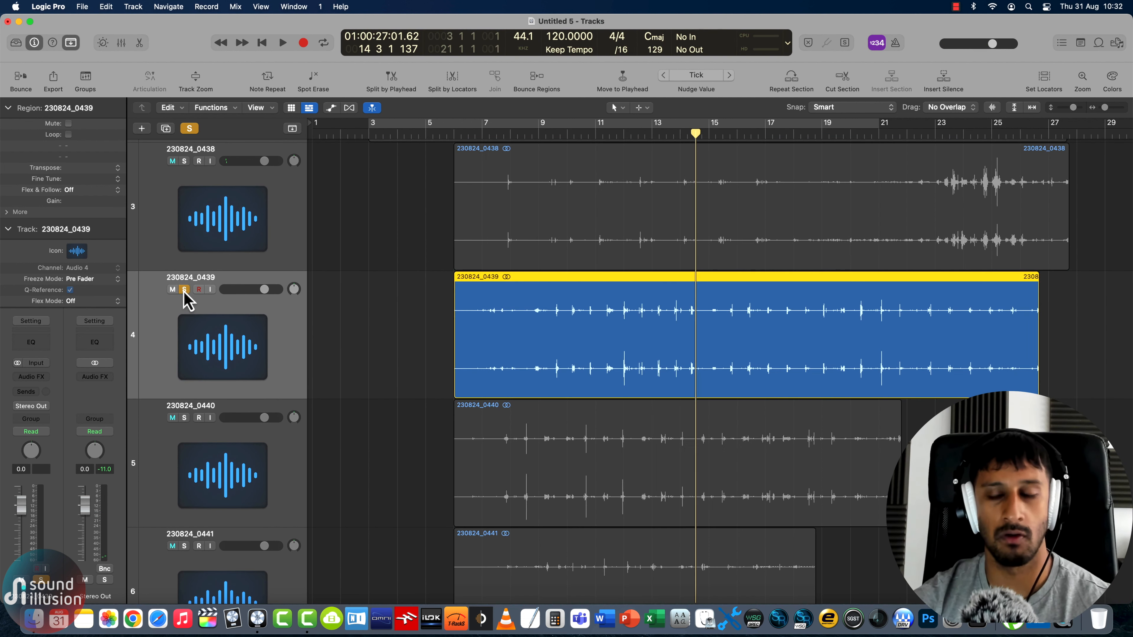
key("Down")
key("s")
left_click(184, 290)
left_click(229, 322)
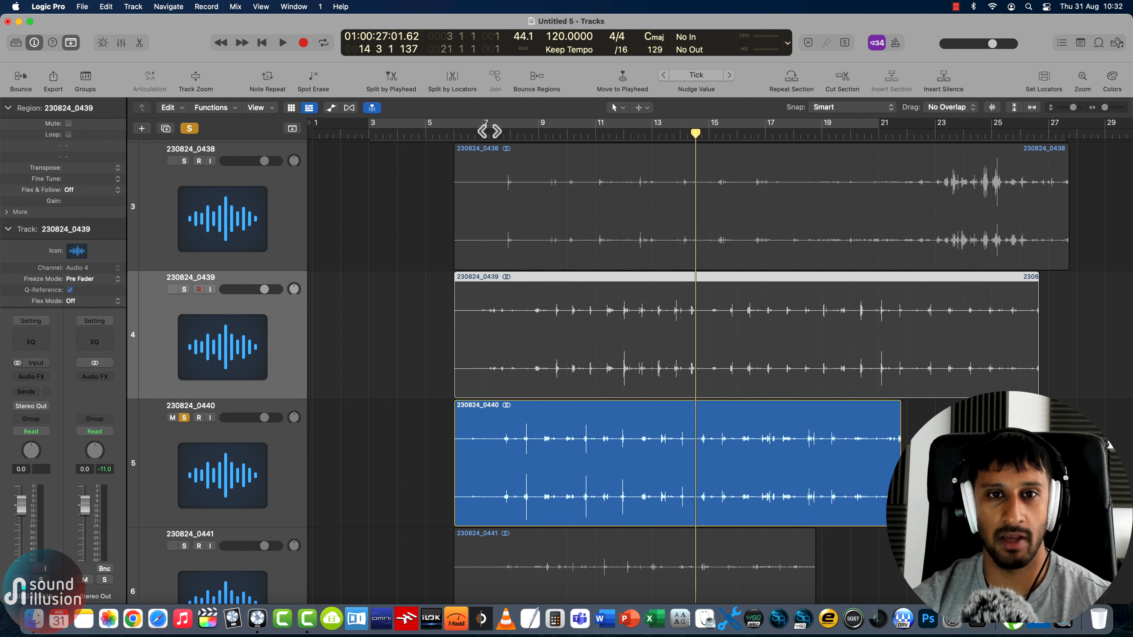
Play the soloed 230824_0440 recording from bar 8 to listen to its footsteps
left_click(513, 137)
left_click(1062, 108)
left_click(1120, 108)
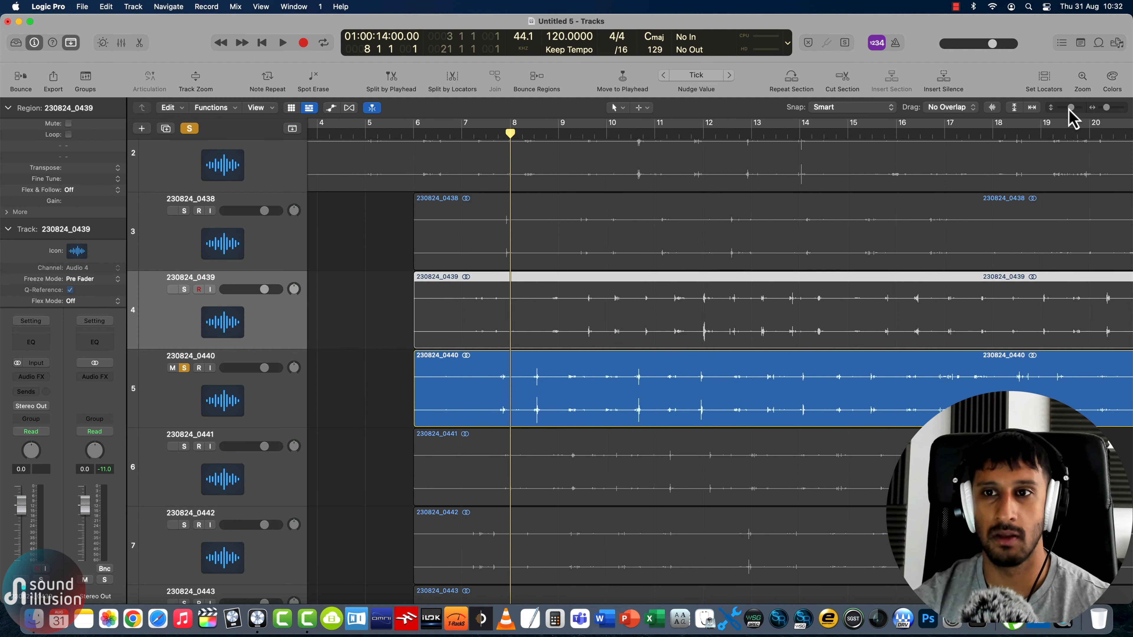
key("space")
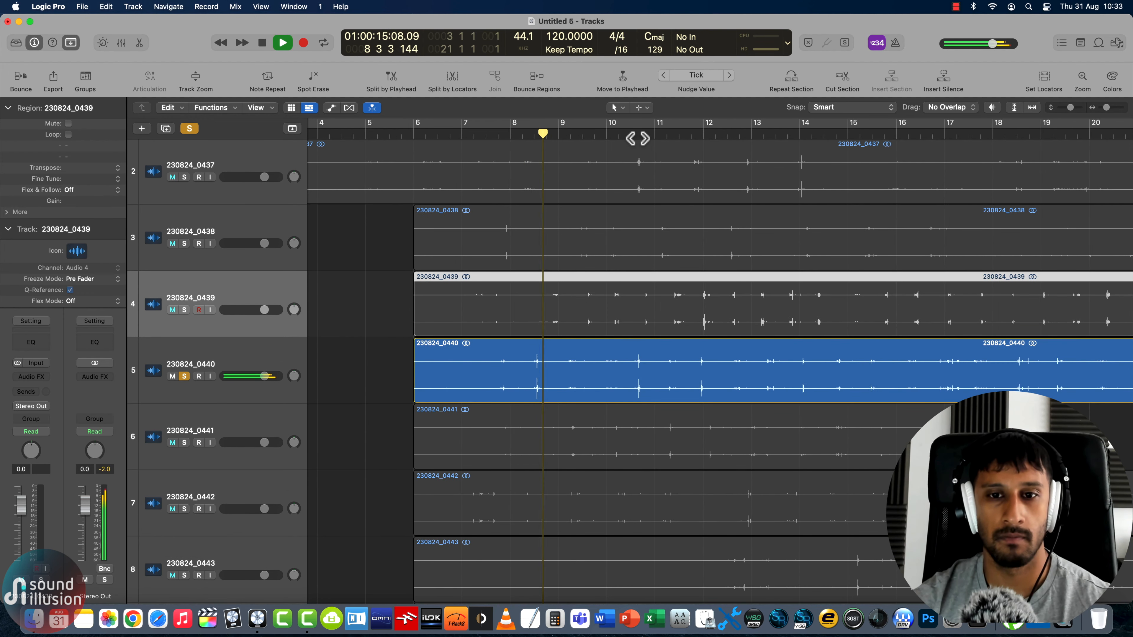
scroll(634, 137, "right", 1)
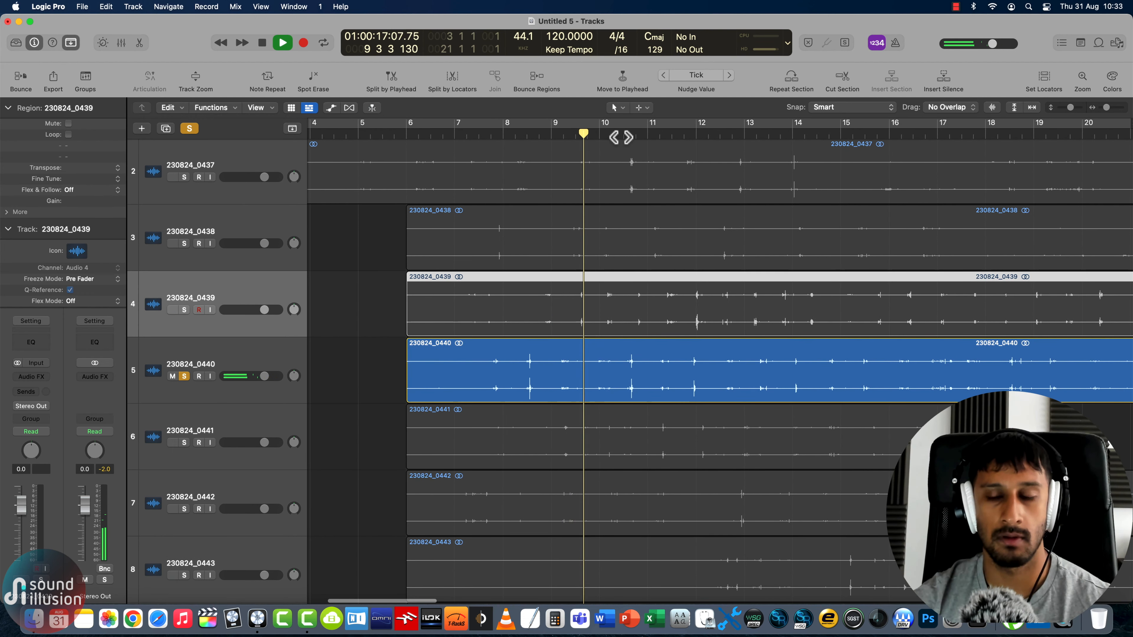
scroll(625, 137, "up", 1)
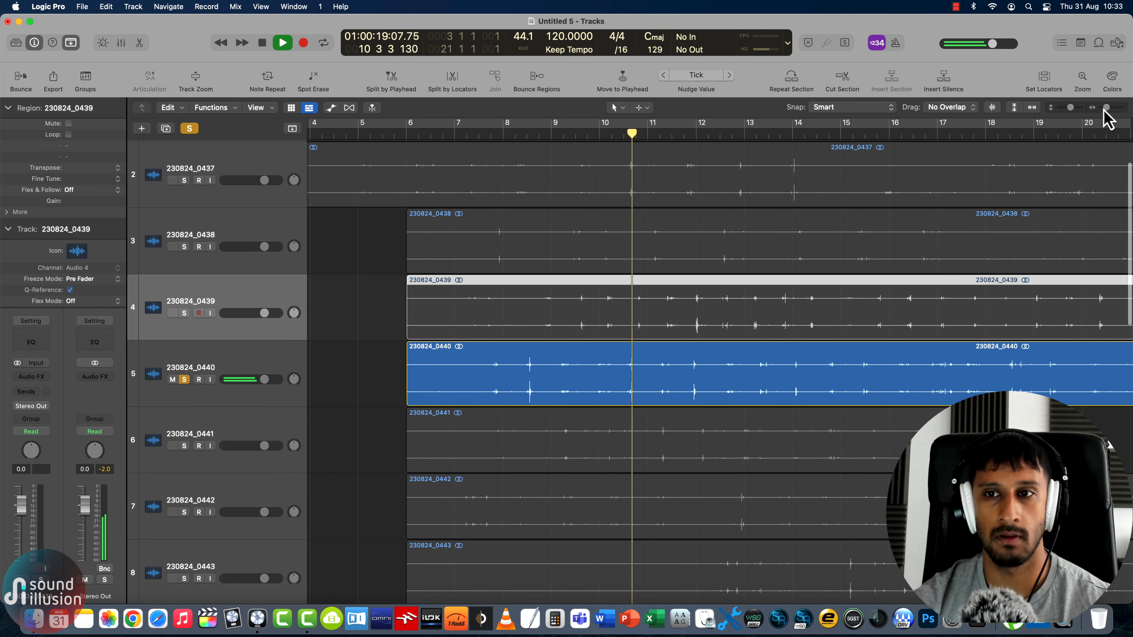
key("space")
Clear the solo from all tracks and show the imported regions at nearly full length
left_click_drag(1071, 108, 1061, 108)
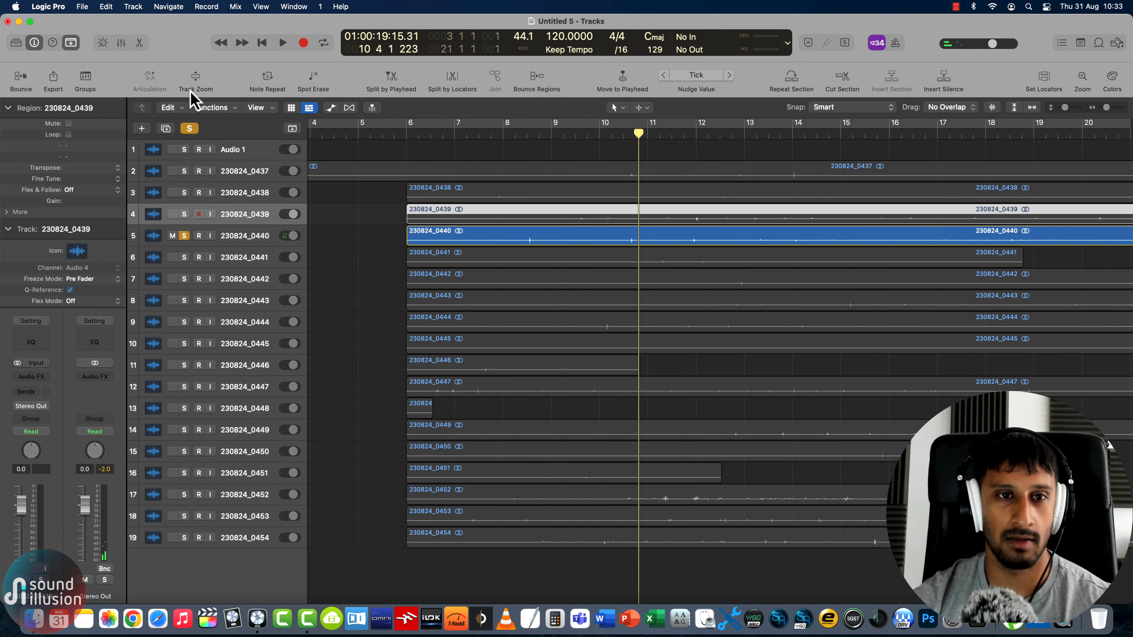
left_click(189, 129)
key("cmd+a")
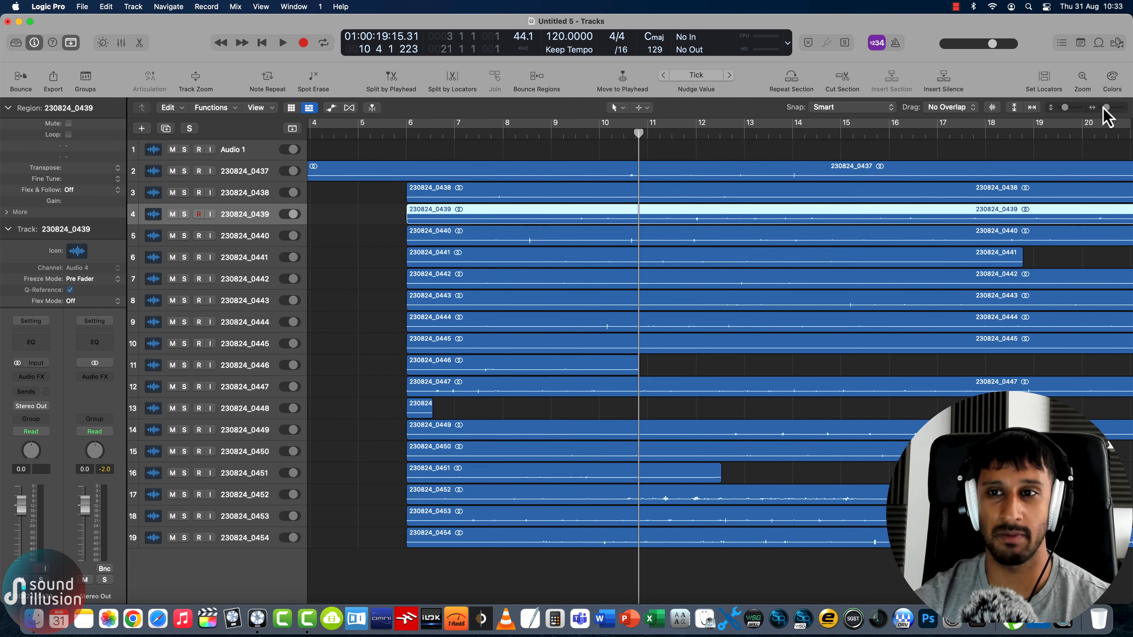
left_click_drag(1107, 108, 1099, 109)
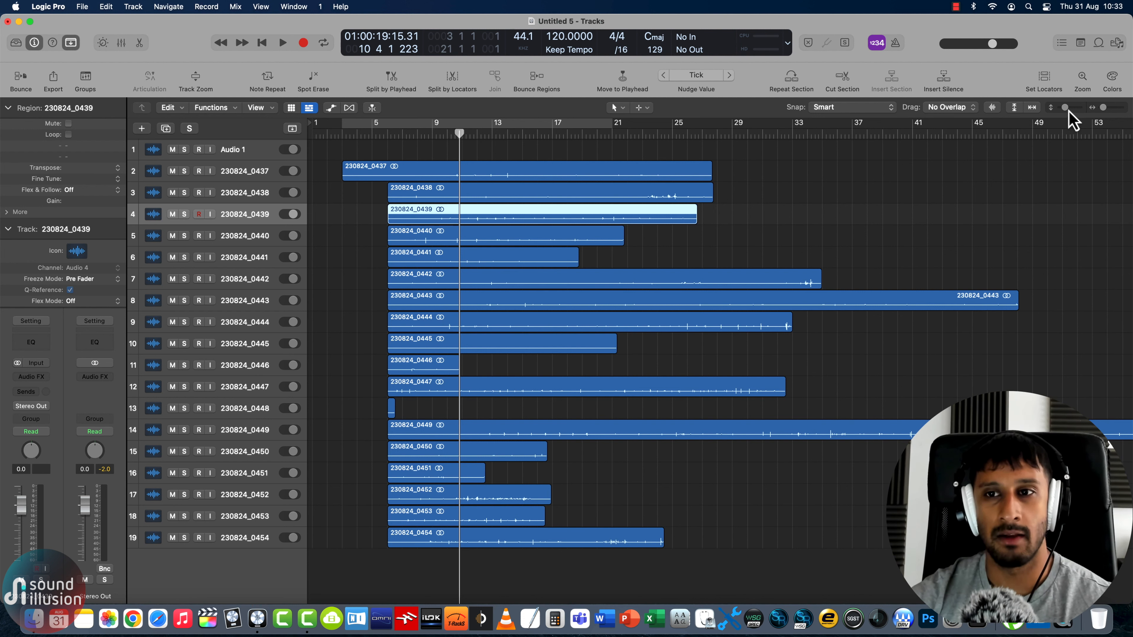
Cut the 230824_0447 region down to about bars 13 to 18 by trimming its start, splitting at bar 18 and deleting the remainder
left_click_drag(1069, 111, 1074, 109)
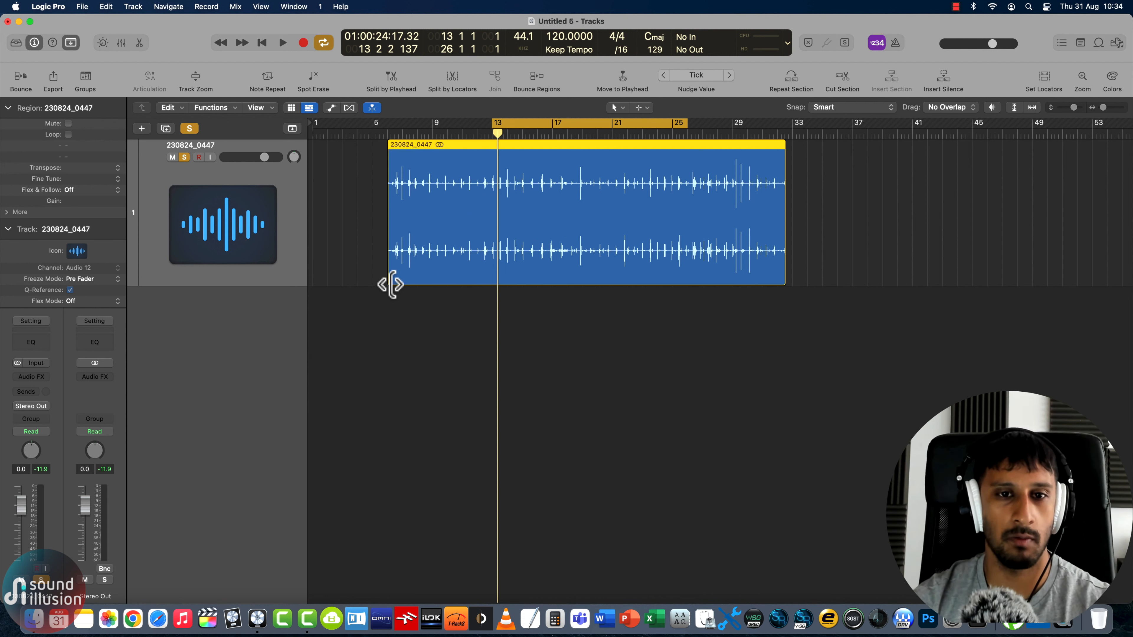
left_click_drag(391, 285, 493, 274)
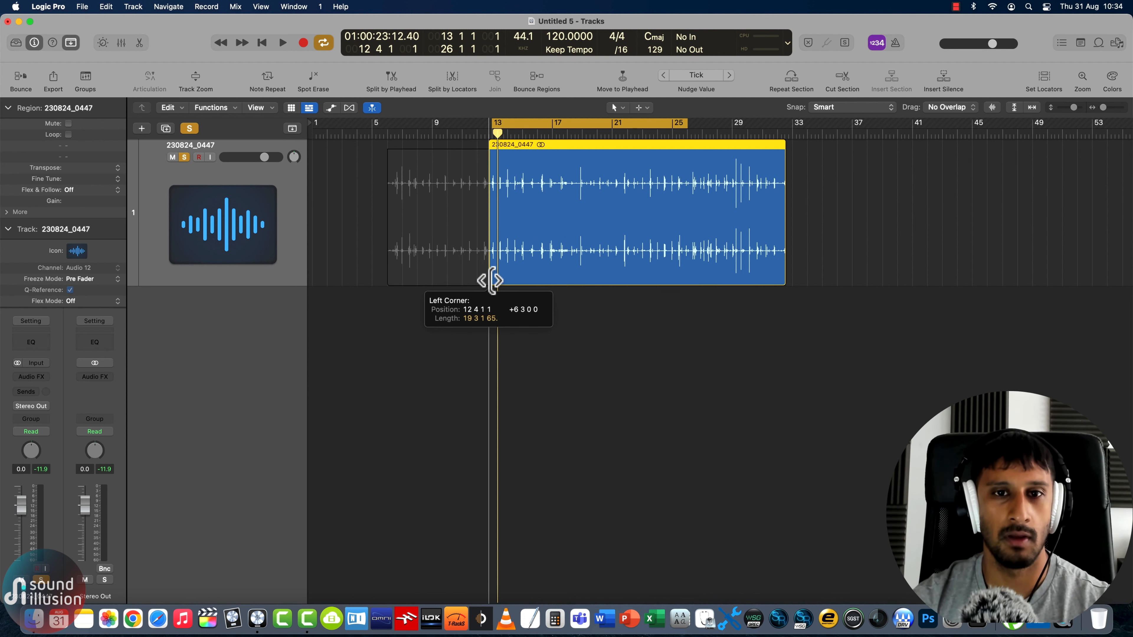
left_click_drag(1074, 107, 1078, 112)
left_click(1118, 108)
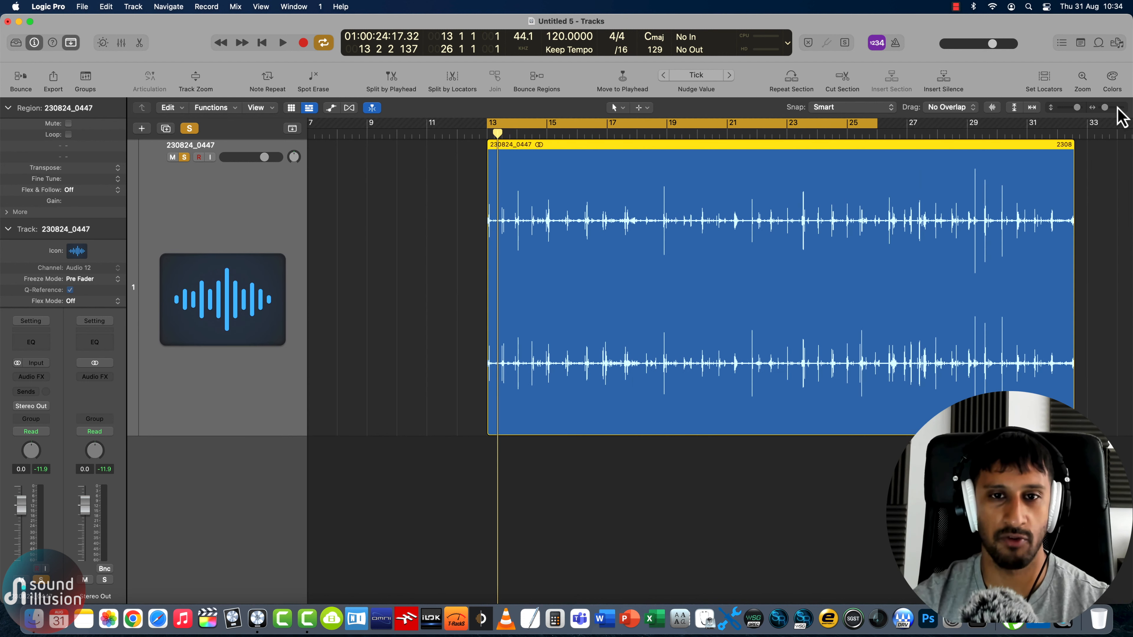
left_click(1118, 108)
key("space")
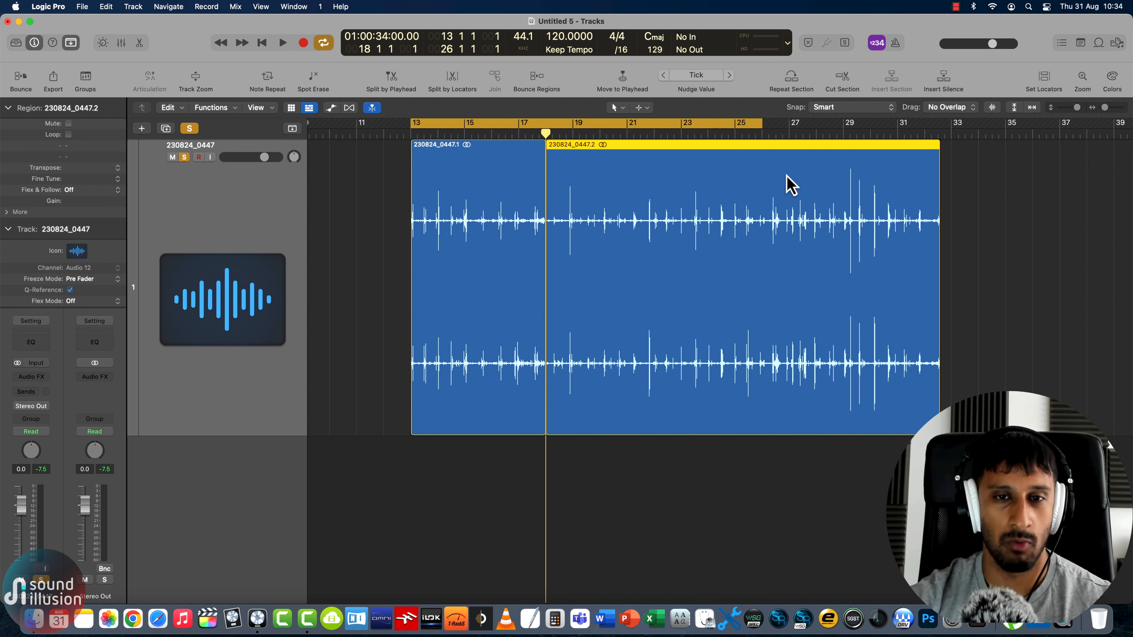
key("Delete")
Play back the shortened 230824_0447 region from its start at bar 13
left_click(1121, 108)
left_click(1121, 108)
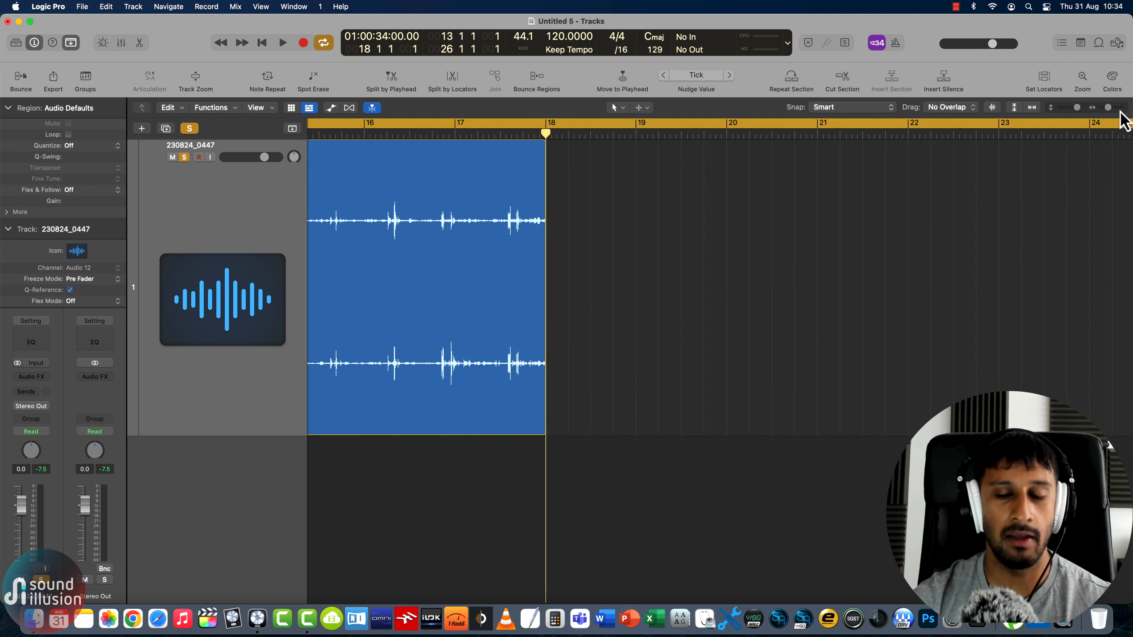
key("space")
key("space")
left_click(405, 138)
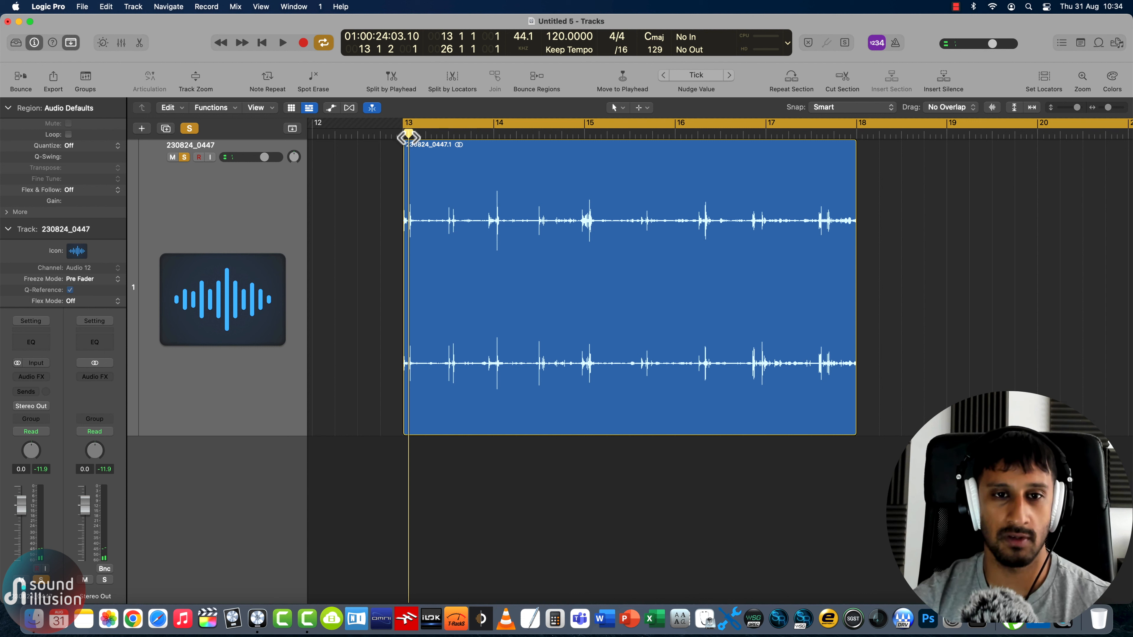
key("space")
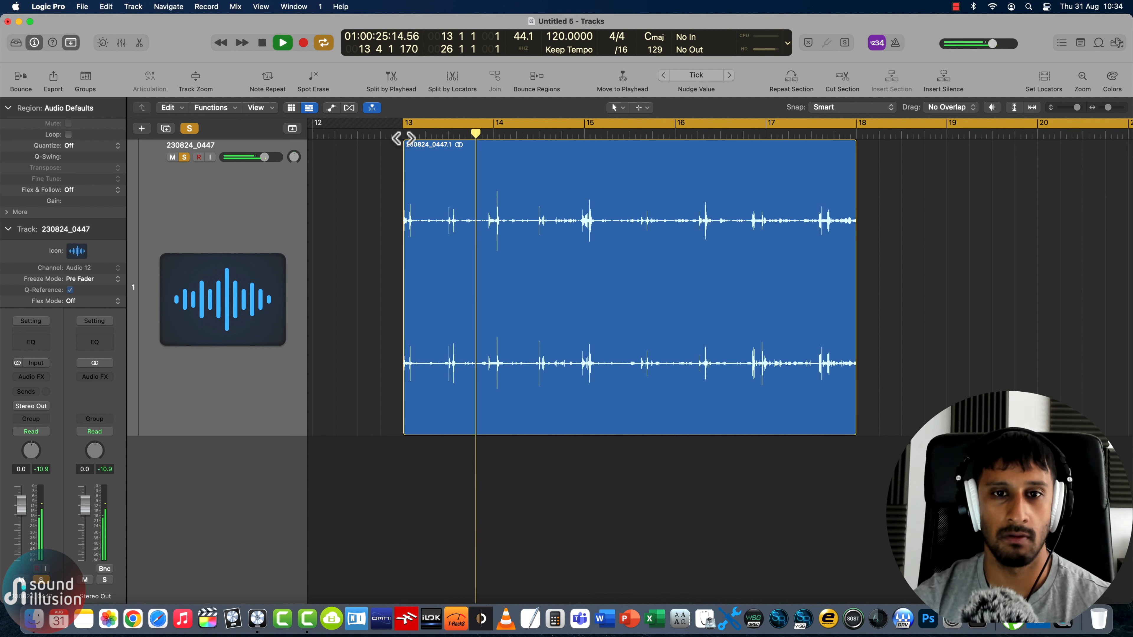
key("space")
Split the shortened region at 13 2 3, after its first footstep, and move the remainder slightly later to leave a small gap
left_click(448, 134)
left_click_drag(449, 134, 437, 133)
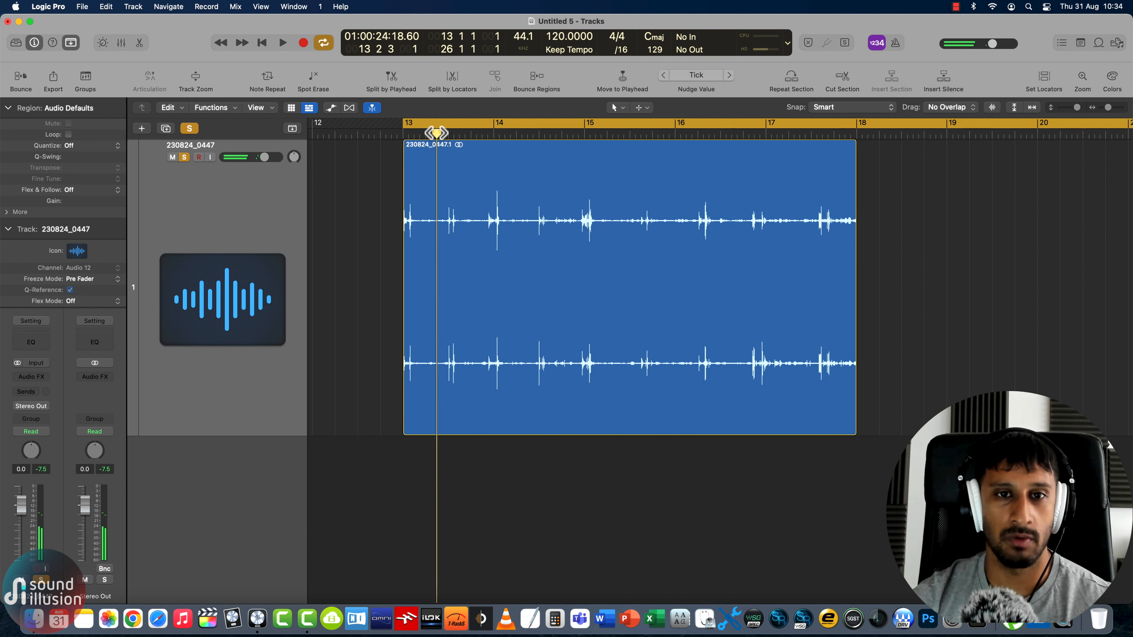
left_click(435, 175)
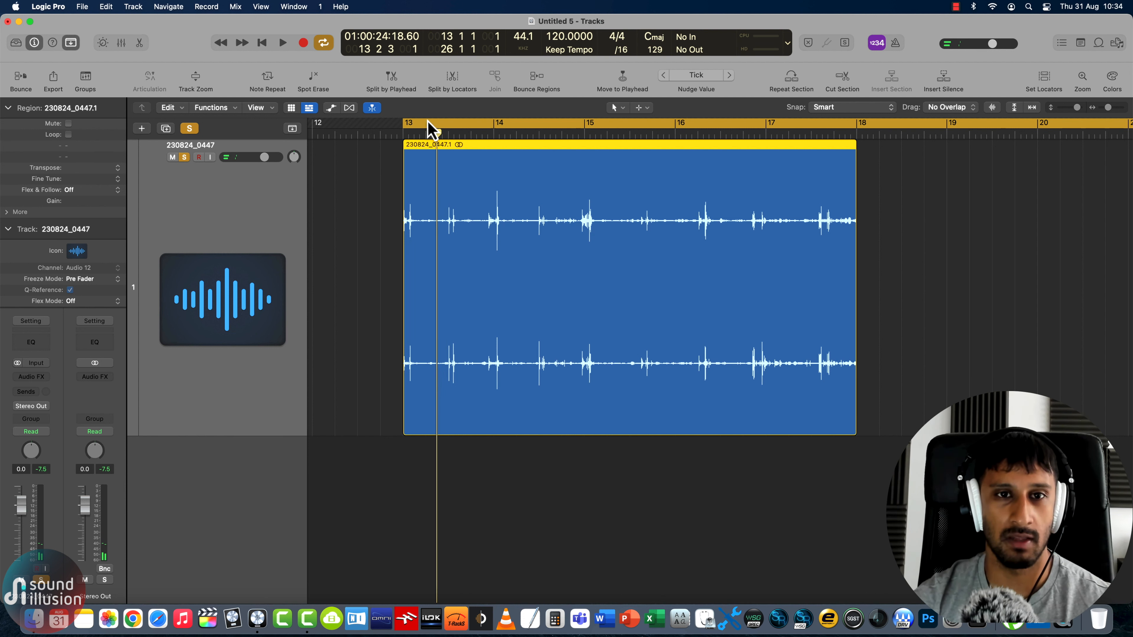
left_click(391, 80)
left_click_drag(486, 207, 498, 208)
Split the remaining audio at 13 4 4, after the second footstep, and move the rest later to leave a wider gap
left_click_drag(437, 132, 488, 134)
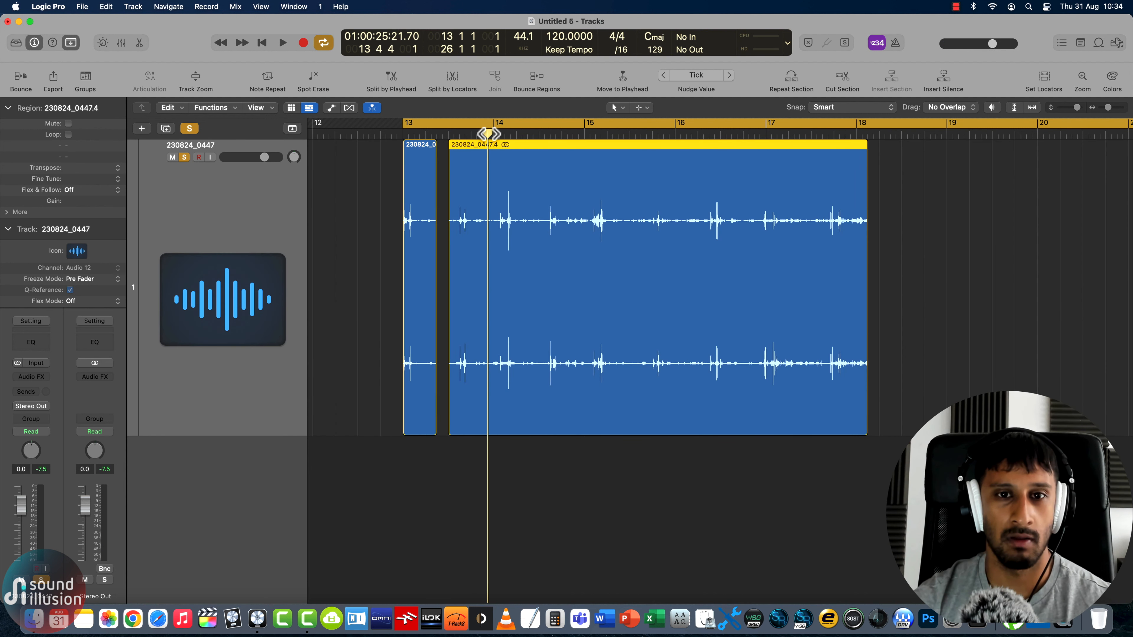
left_click(391, 90)
left_click_drag(551, 227, 580, 232)
Play the spaced footsteps from the second slice with cycle mode off, then extend that slice's end to about bar 14
left_click(447, 133)
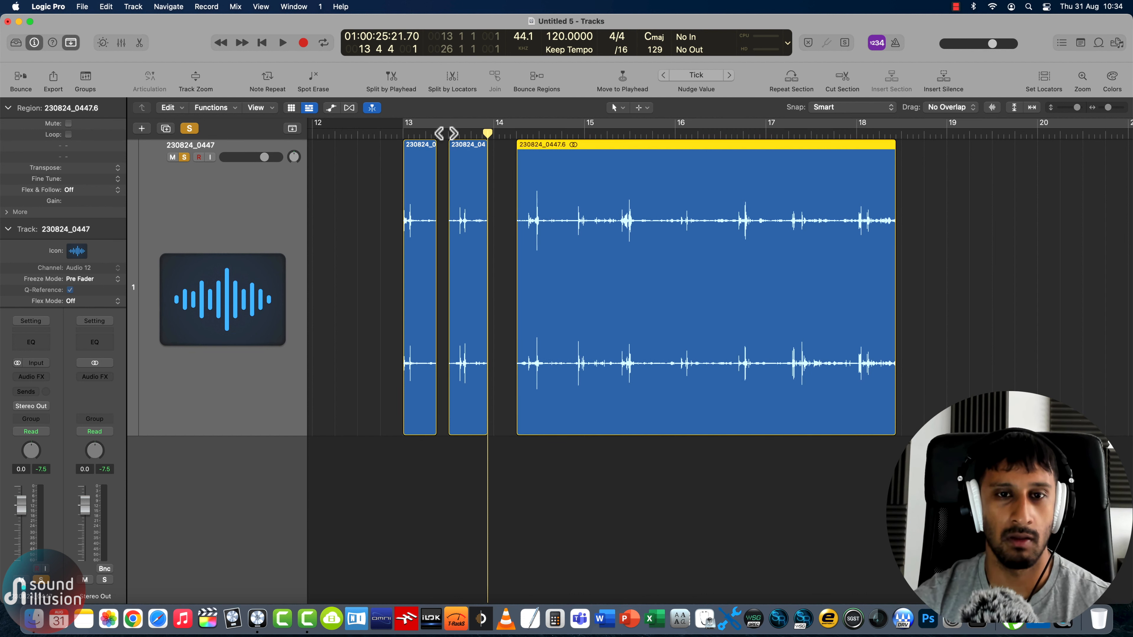
left_click(446, 133)
key("space")
key("space")
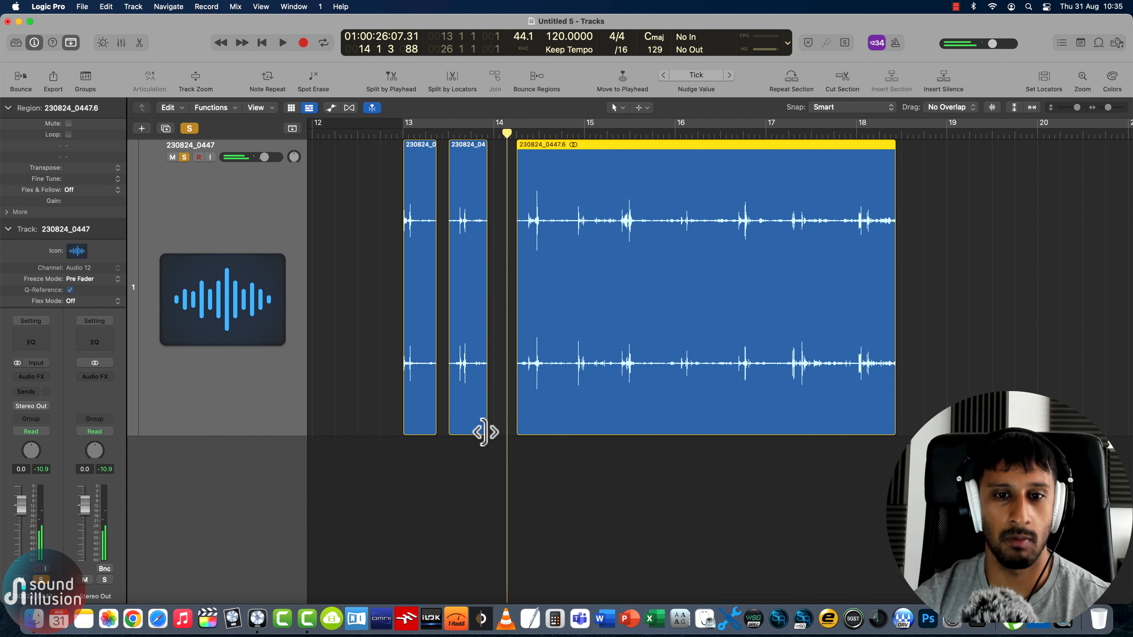
left_click_drag(484, 432, 493, 430)
Split the remaining audio at 14 4 2, after the third footstep, move the rest later, and resume playback
key("space")
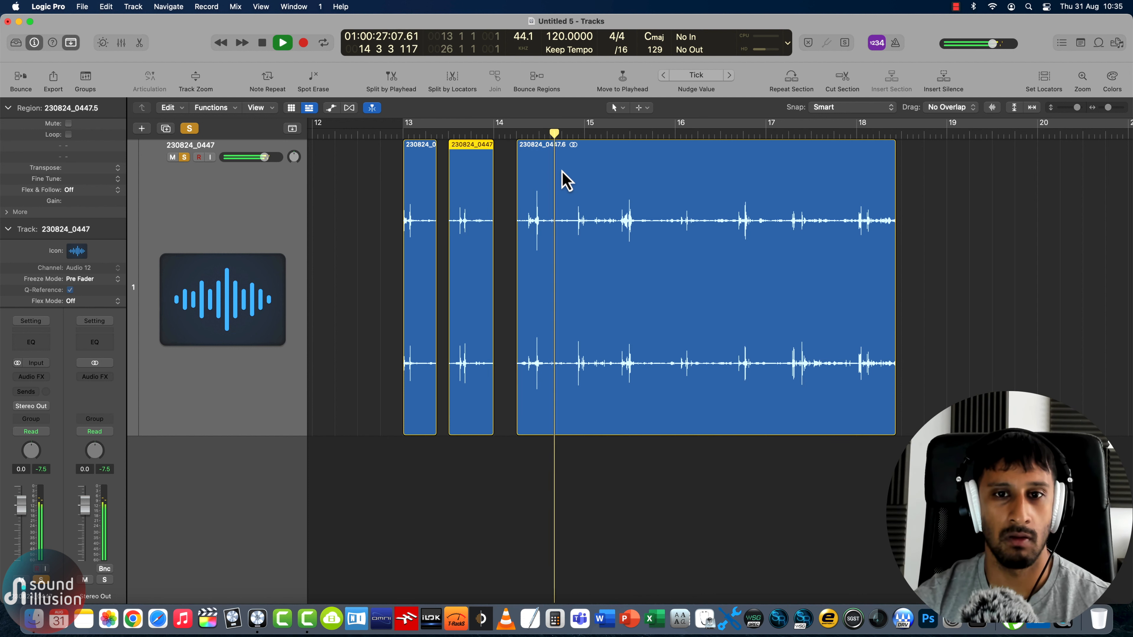
key("space")
left_click(388, 82)
left_click(582, 203)
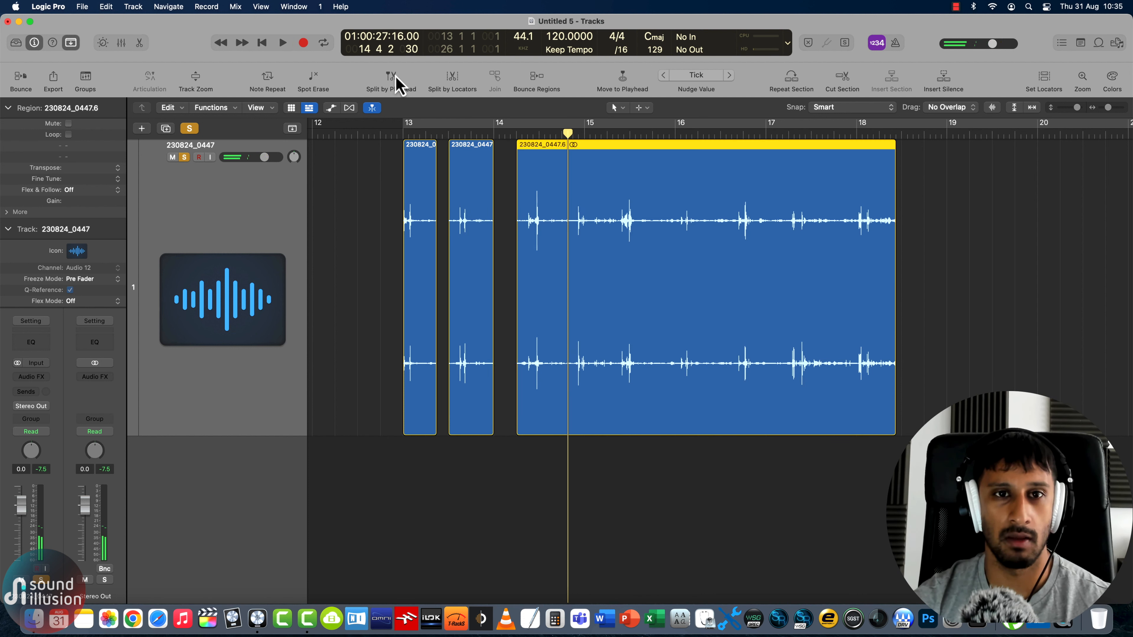
left_click(392, 80)
left_click_drag(619, 220, 652, 221)
key("shift+Return")
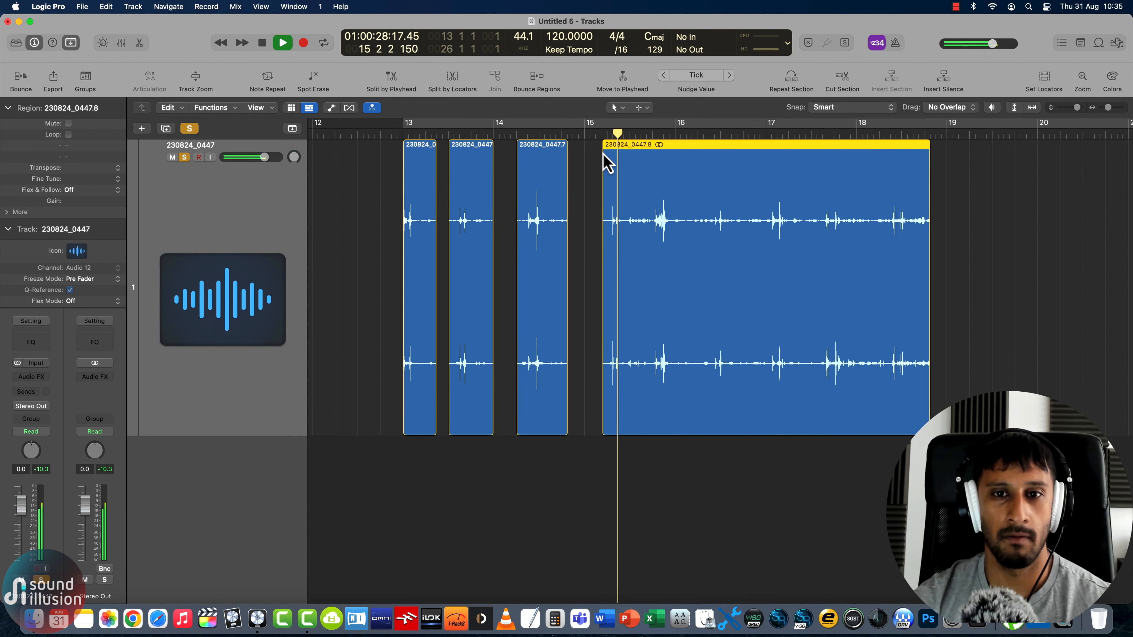
Isolate the fourth footstep by trimming its region's start to about 15 3 3 and deleting everything after a split at 16 2 1
key("space")
left_click_drag(606, 417, 642, 410)
left_click(630, 134)
key("space")
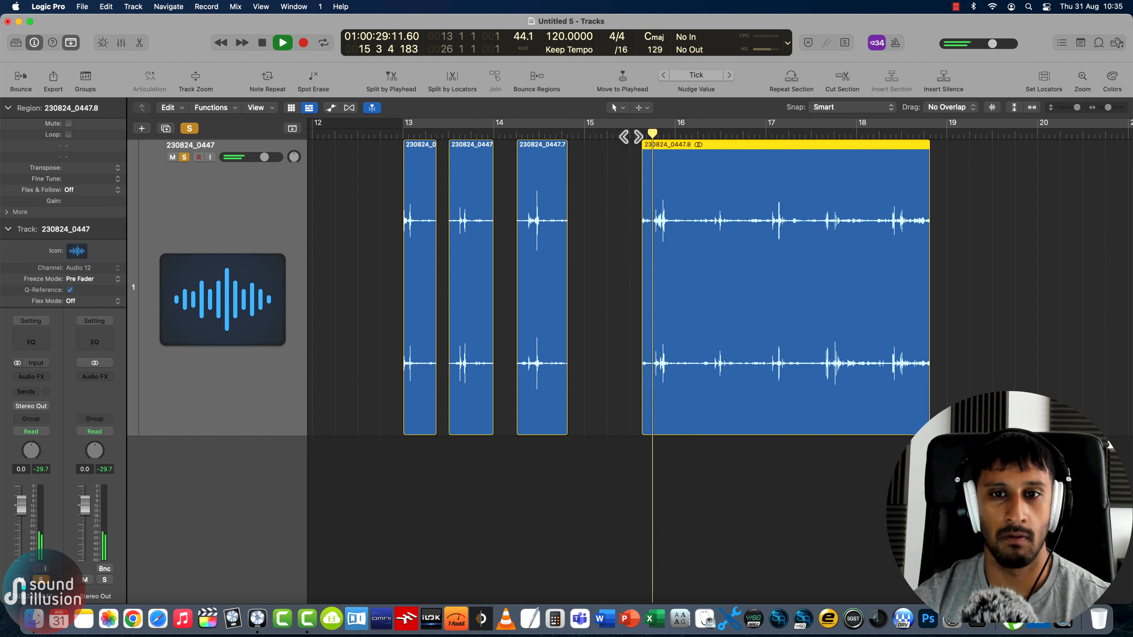
left_click(391, 74)
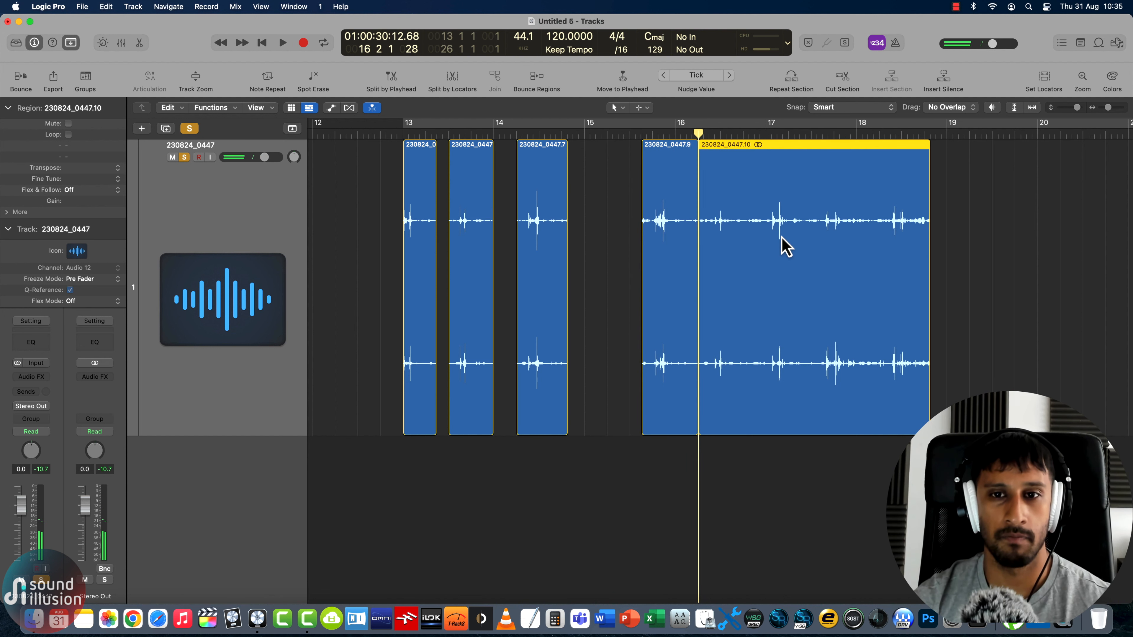
key("Delete")
Set the cycle range from bar 13 to bar 17 and play through the four separated footsteps
left_click_drag(404, 123, 730, 174)
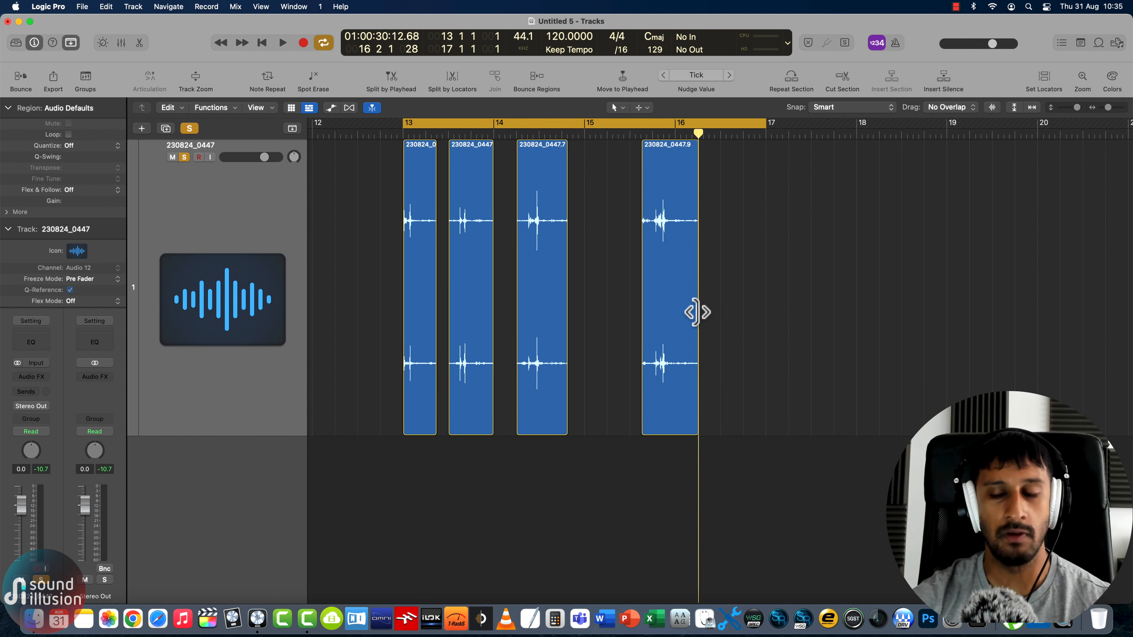
key("space")
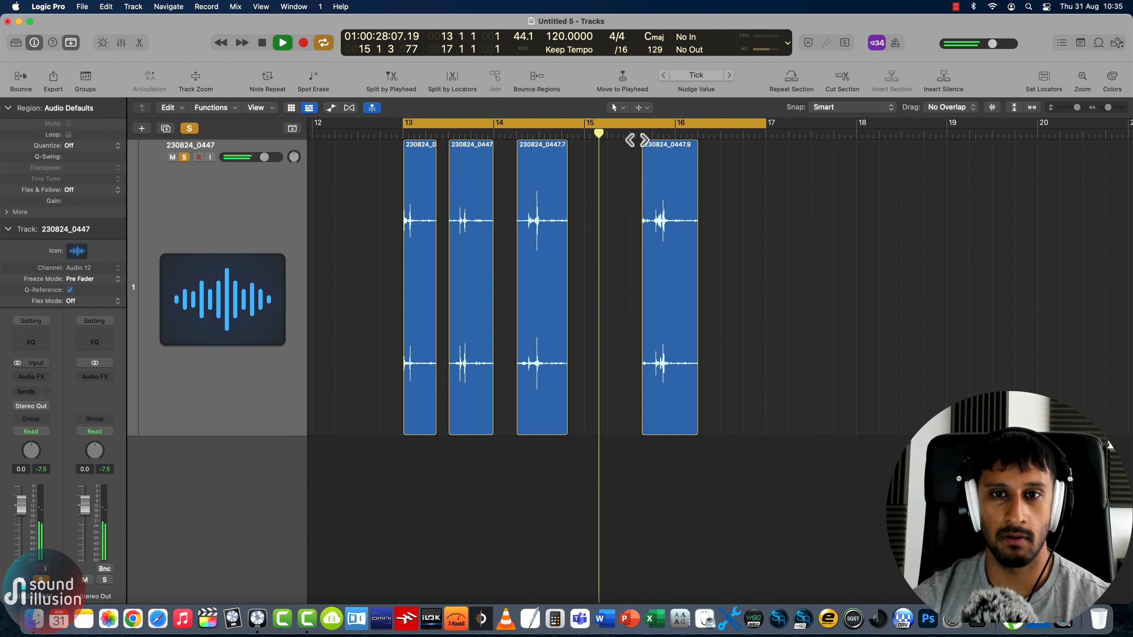
scroll(638, 139, "left", 1)
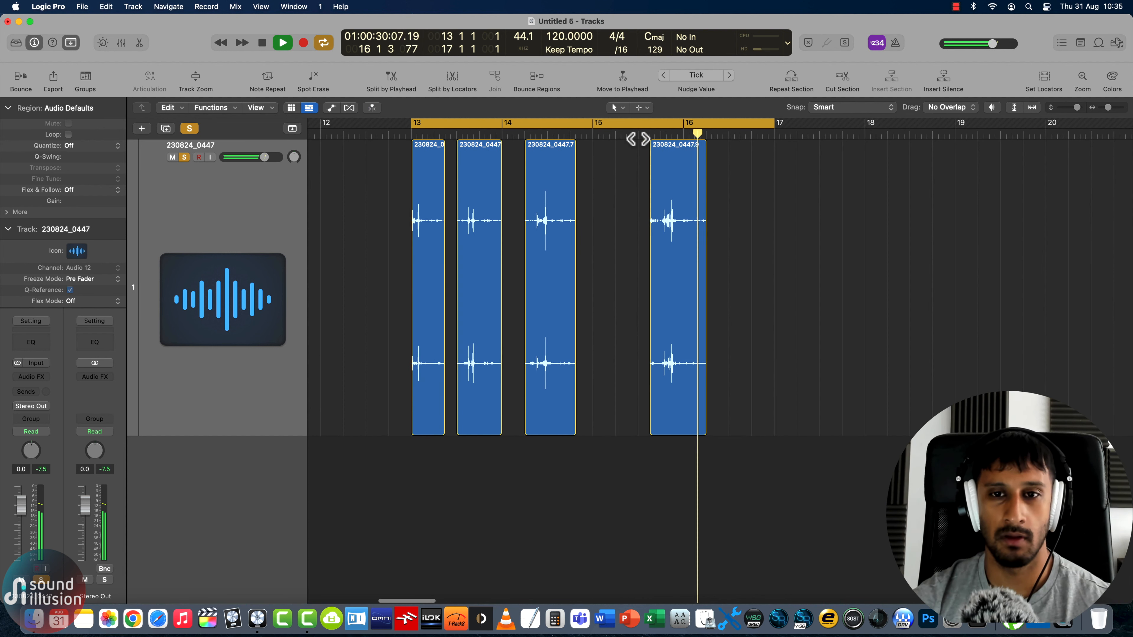
key("space")
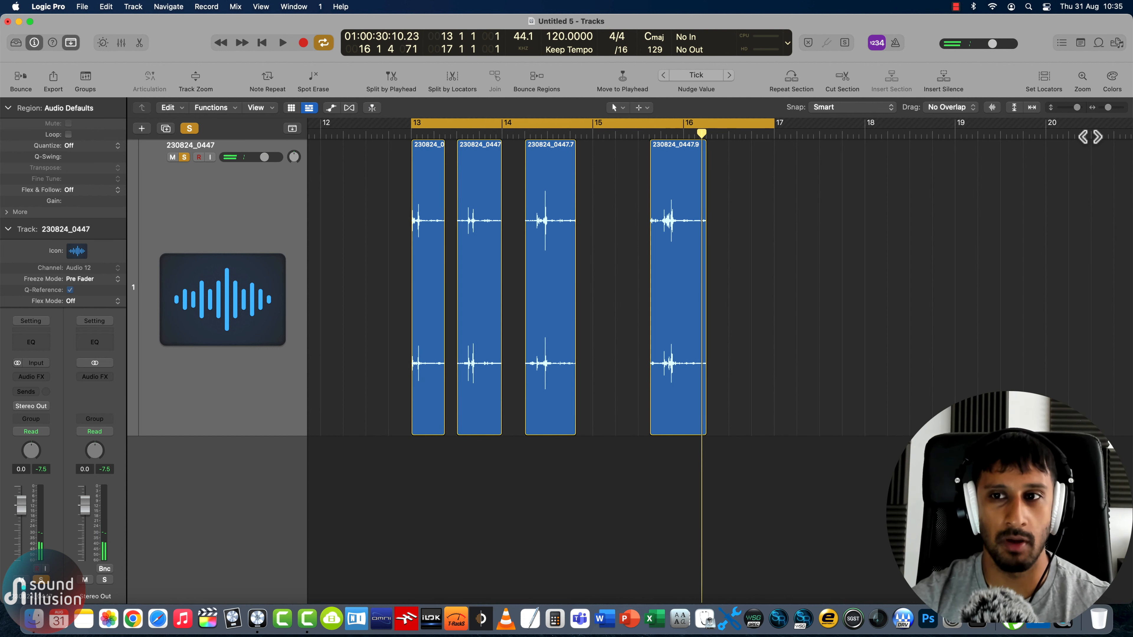
Solo the track, play the first footstep, and extend its region's start slightly before bar 13
key("super+Right")
left_click_drag(1109, 107, 1107, 110)
scroll(559, 246, "right", 10)
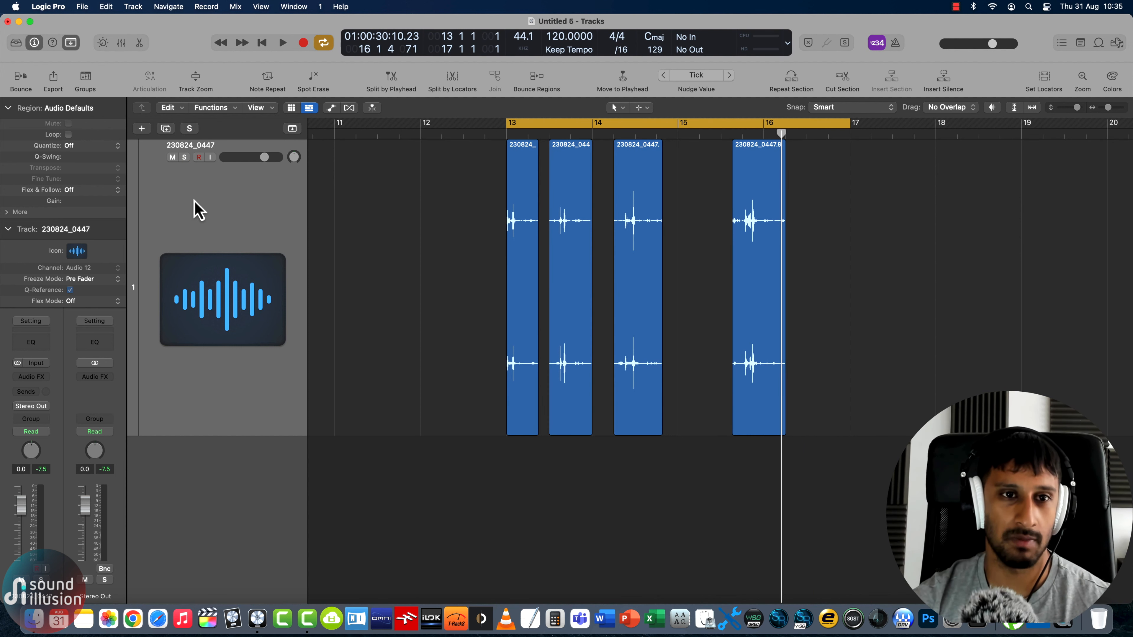
left_click(185, 164)
left_click(1122, 107)
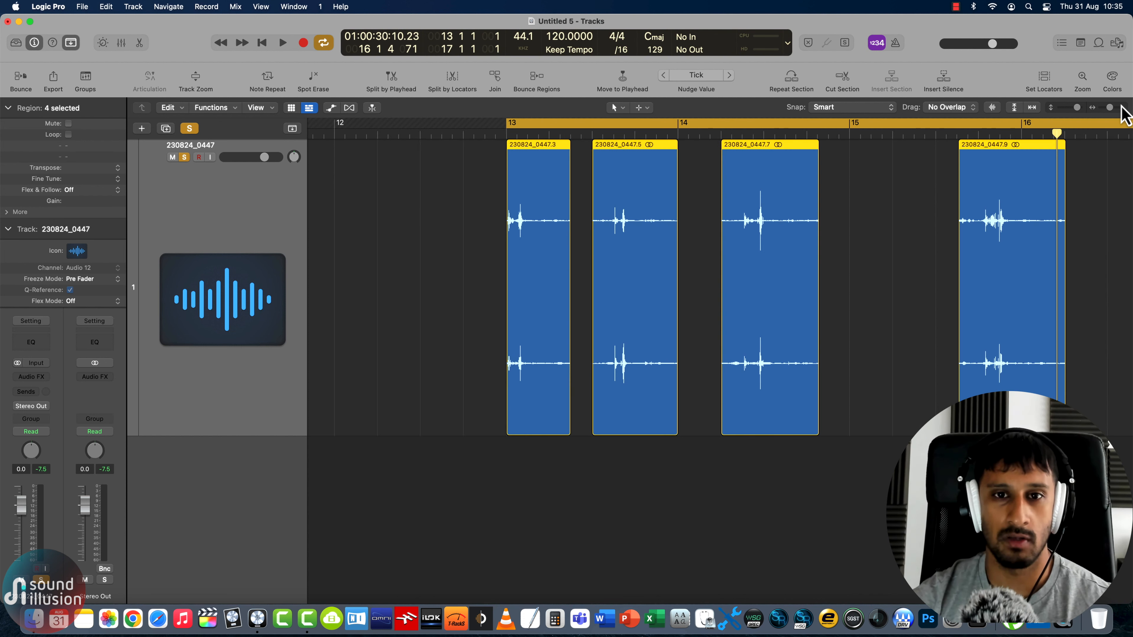
left_click(1121, 107)
key("space")
left_click(504, 419)
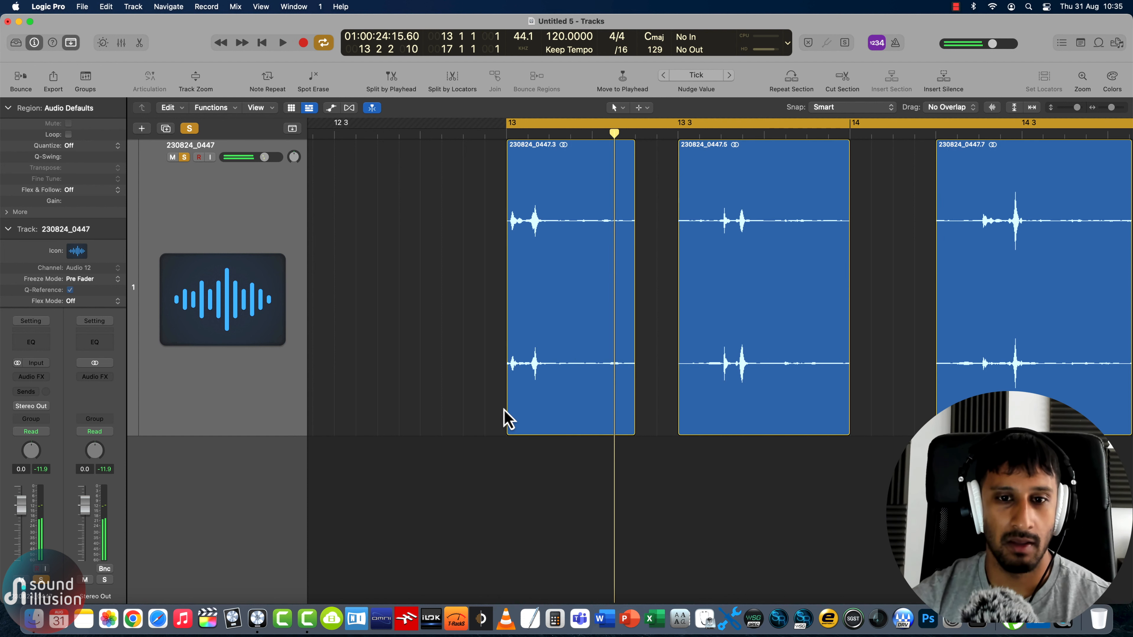
left_click_drag(513, 429, 500, 429)
Cycle 12 4 4 81 to 13 2 3 121 and add a short fade-in and longer fade-out to the first footstep with the Fade tool
left_click(513, 123)
left_click_drag(499, 127, 646, 126)
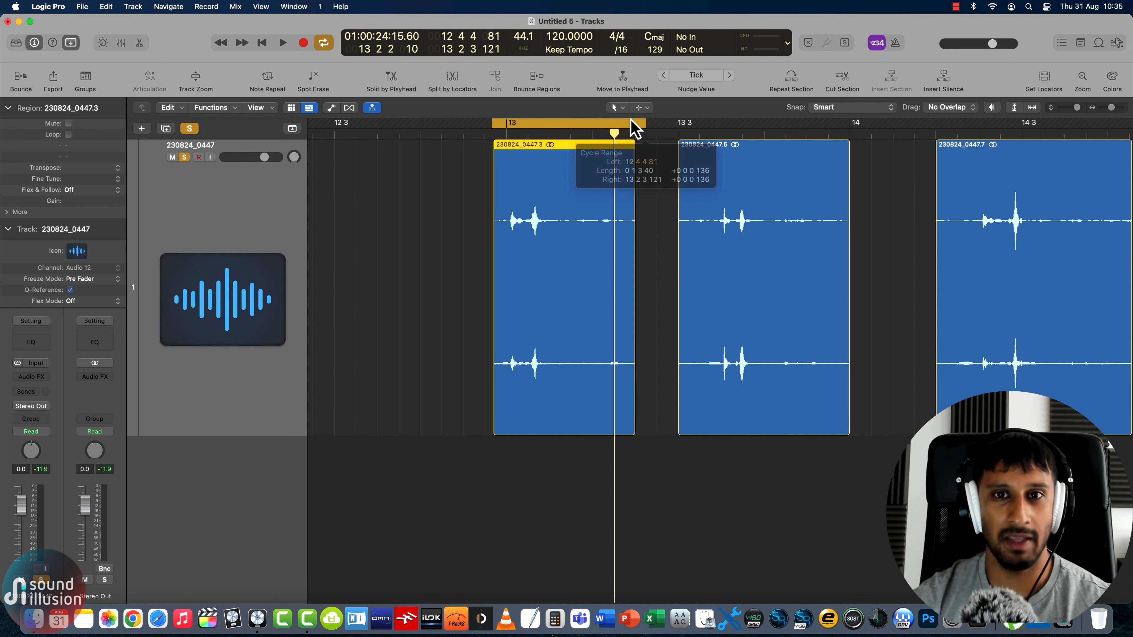
left_click(620, 108)
left_click(624, 234)
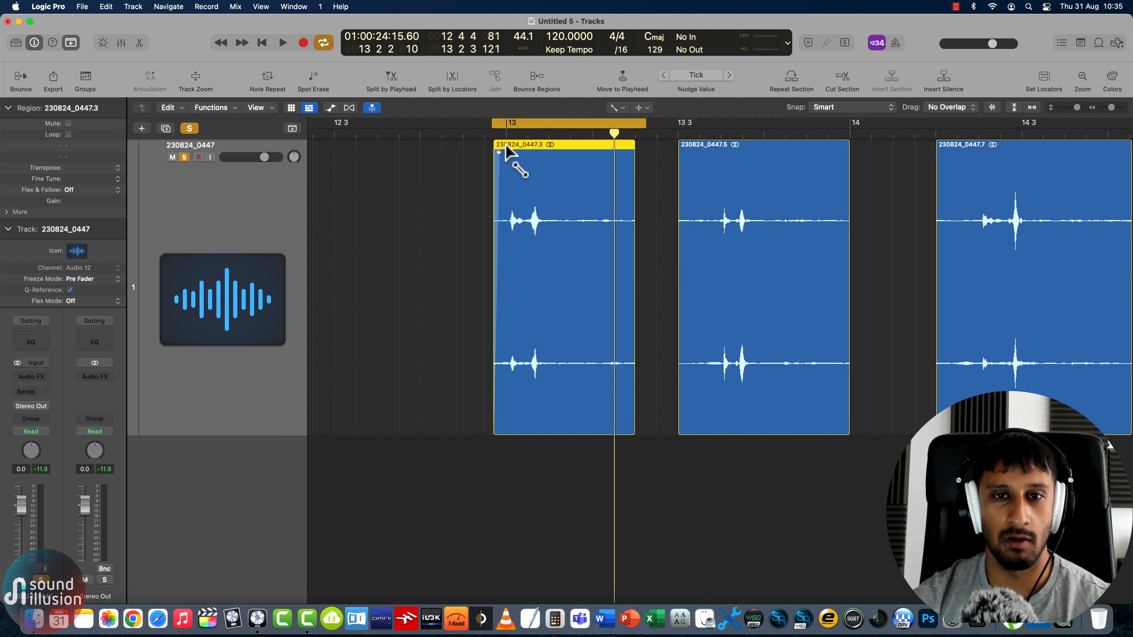
mouse_move(634, 145)
left_mouse_down()
mouse_move(599, 147)
mouse_move(602, 190)
mouse_move(594, 147)
mouse_move(586, 156)
left_mouse_up()
key("space")
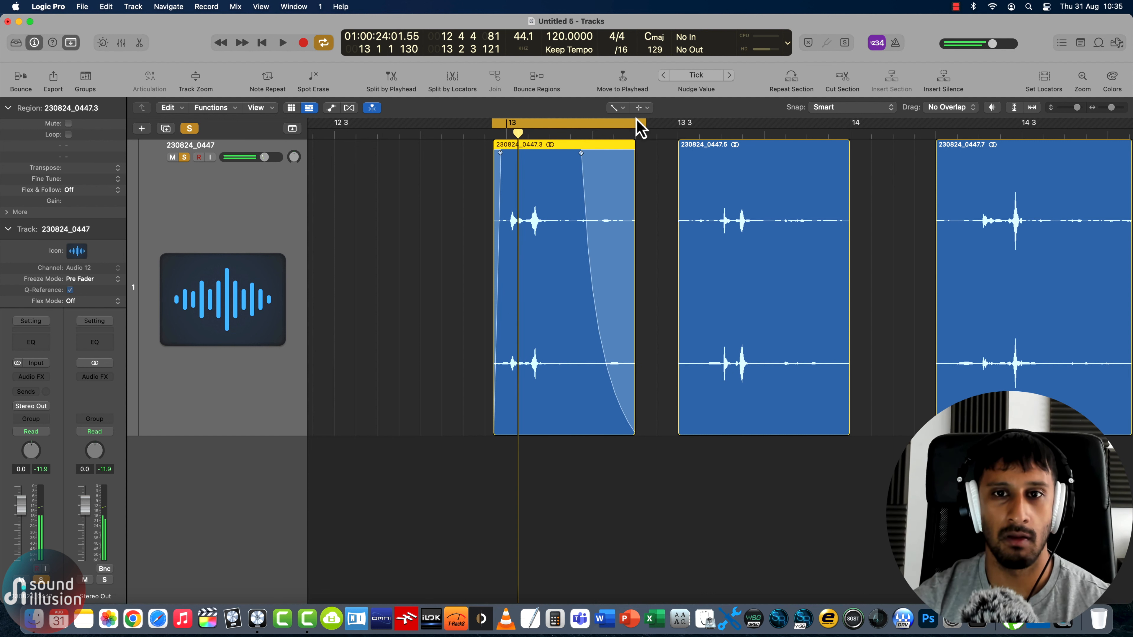
Switch back to the Pointer tool and extend the first footstep region's end to about 13 2 4
key("super+Right")
left_click(617, 108)
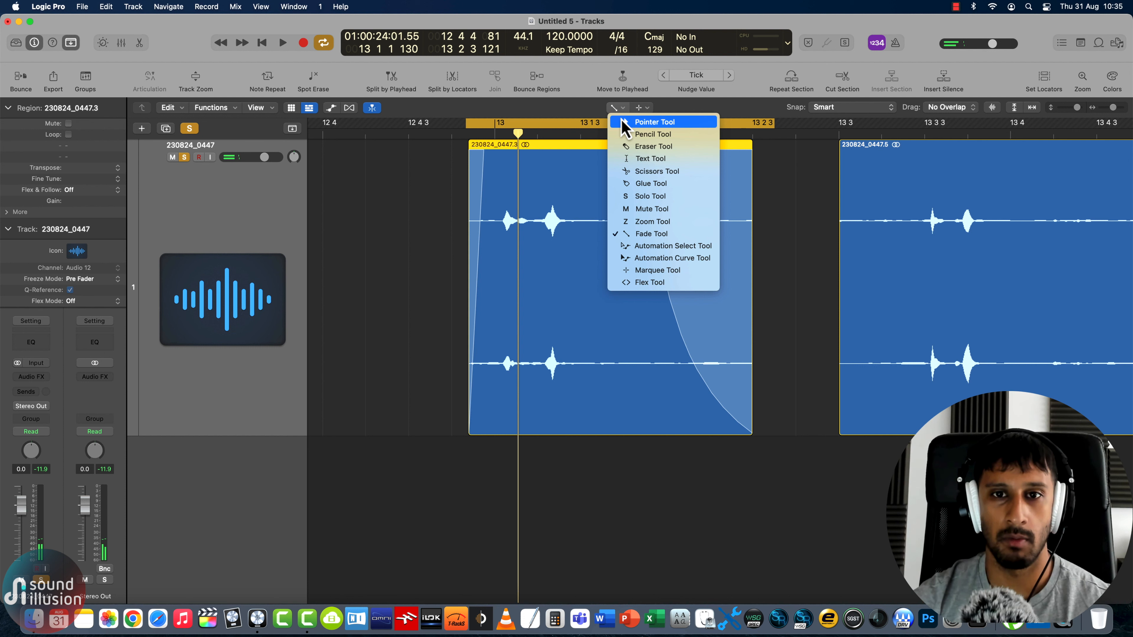
left_click(633, 119)
left_click(724, 463)
left_click_drag(747, 432, 787, 432)
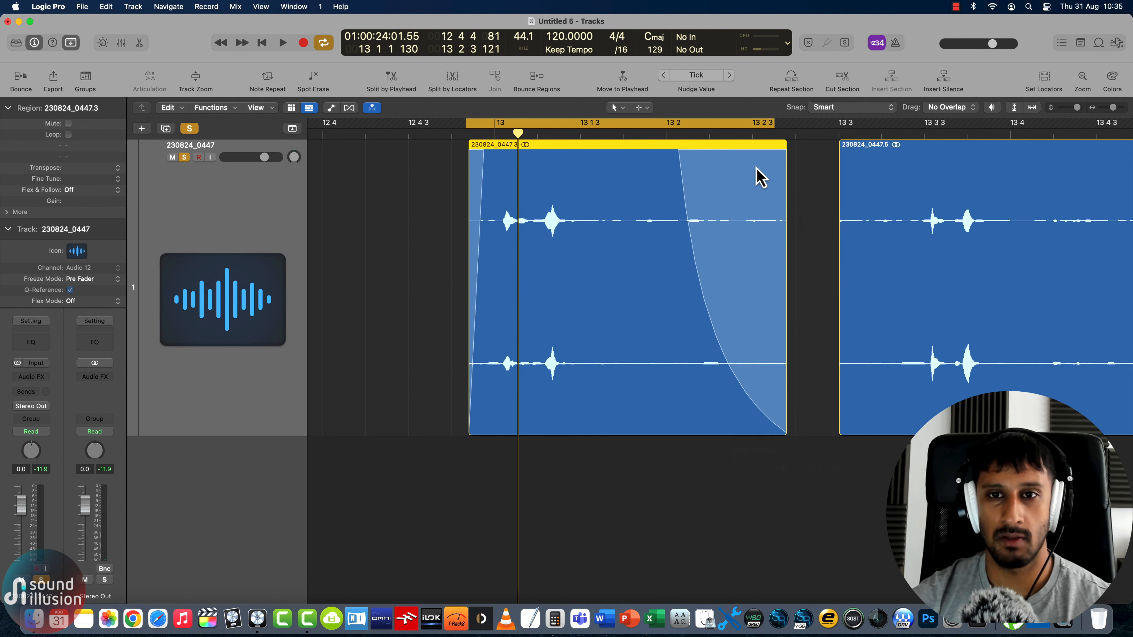
Play from before the first footstep into the second with cycle off, then loop the first footstep with cycle on again
left_click(739, 127)
left_click_drag(1113, 108, 1111, 109)
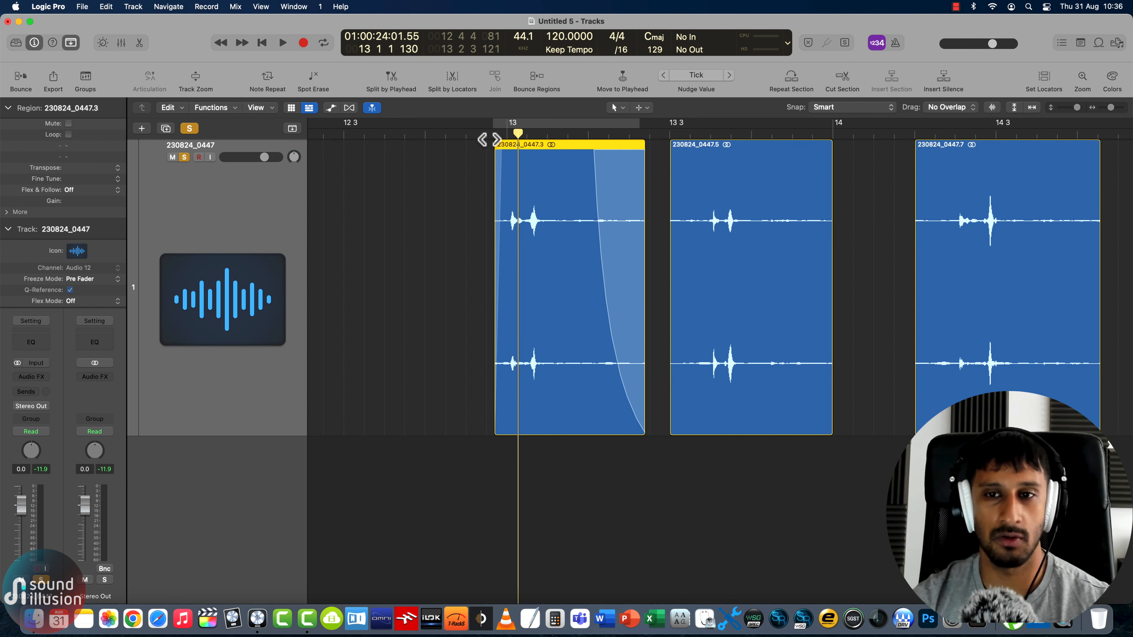
left_click(486, 138)
key("space")
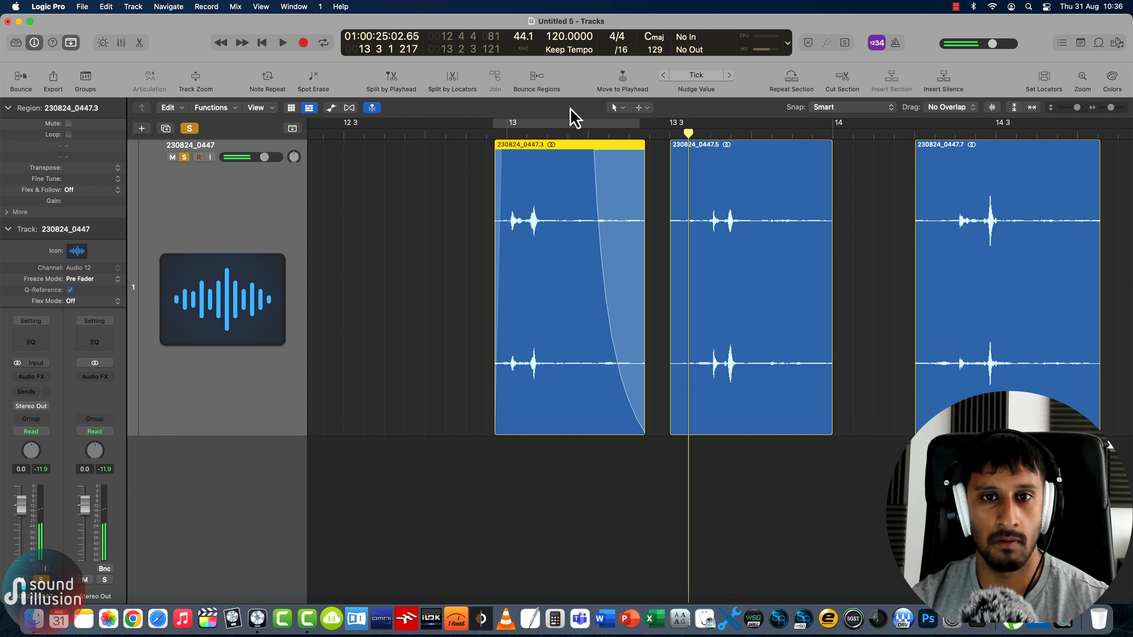
left_click(504, 125)
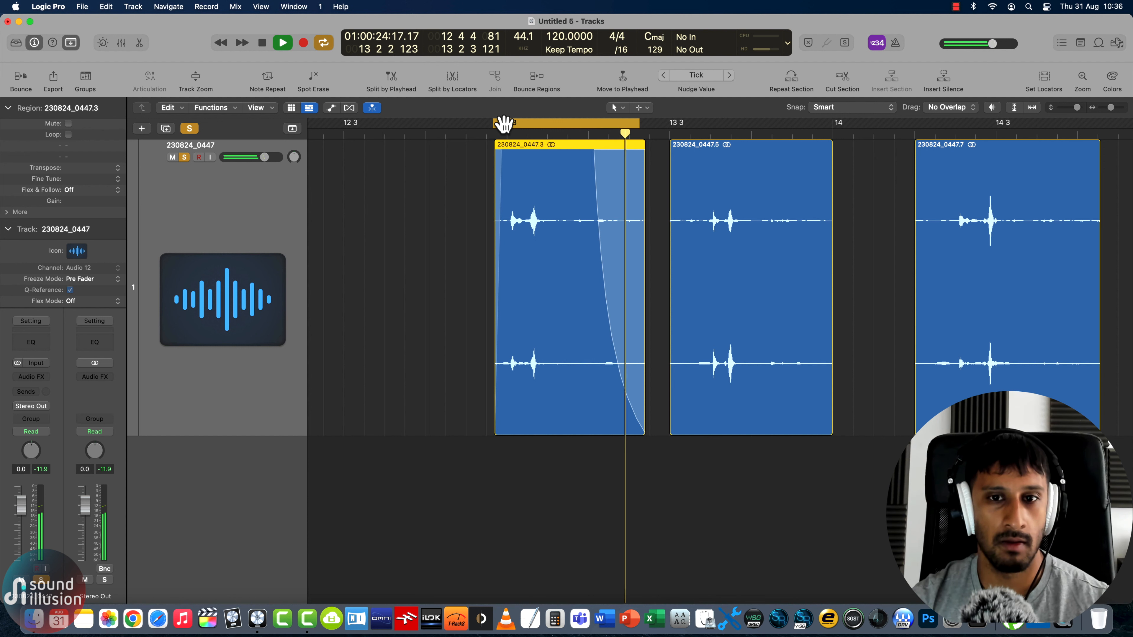
key("space")
Insert the Waves NS1 (s) noise suppressor as the first audio effect on the footstep track
left_click(29, 379)
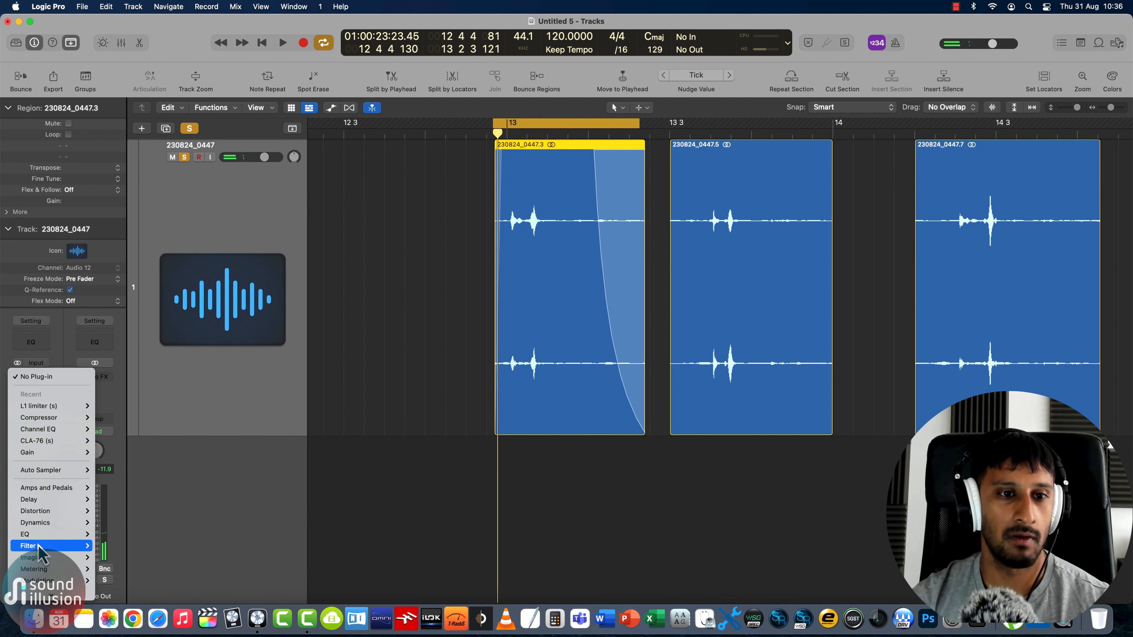
mouse_move(45, 592)
mouse_move(129, 593)
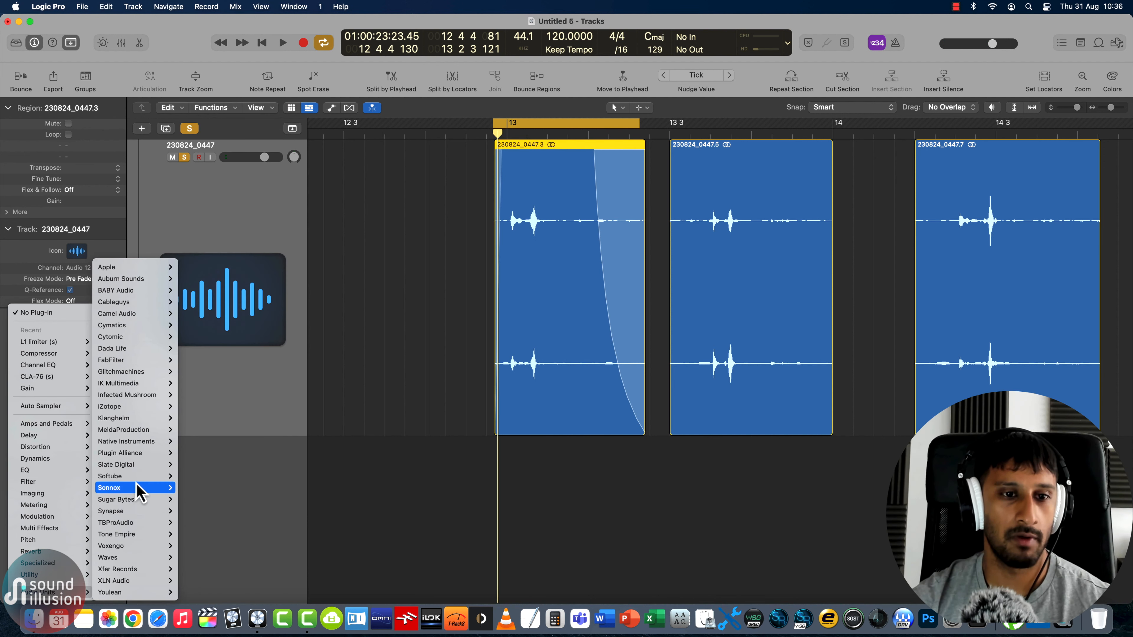
mouse_move(139, 561)
scroll(247, 234, "down", 10)
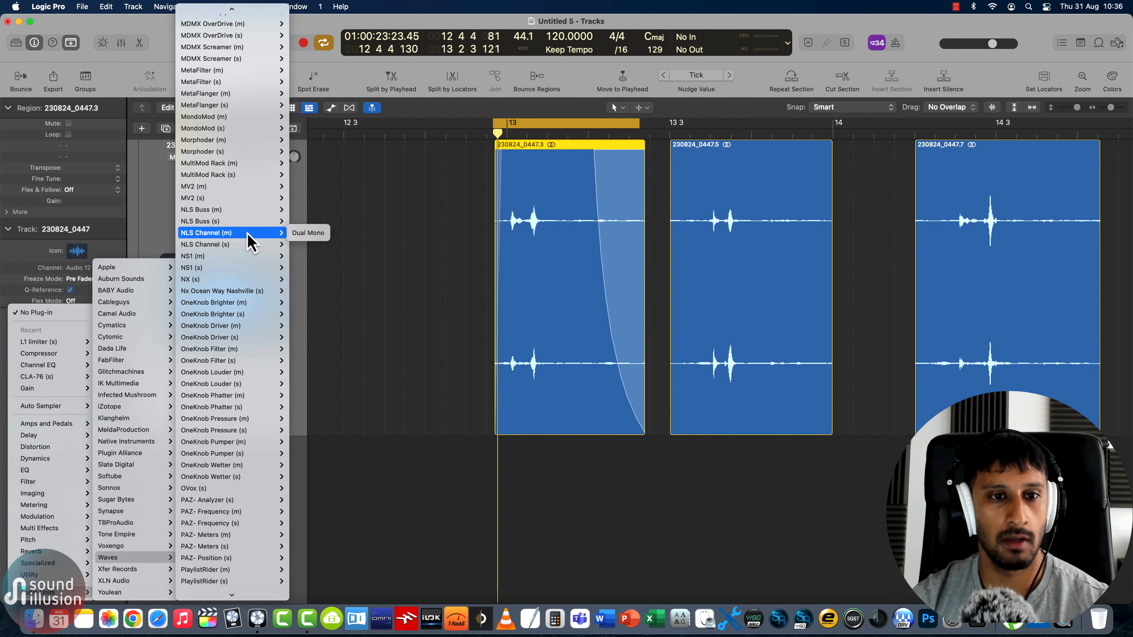
mouse_move(235, 277)
left_click(297, 268)
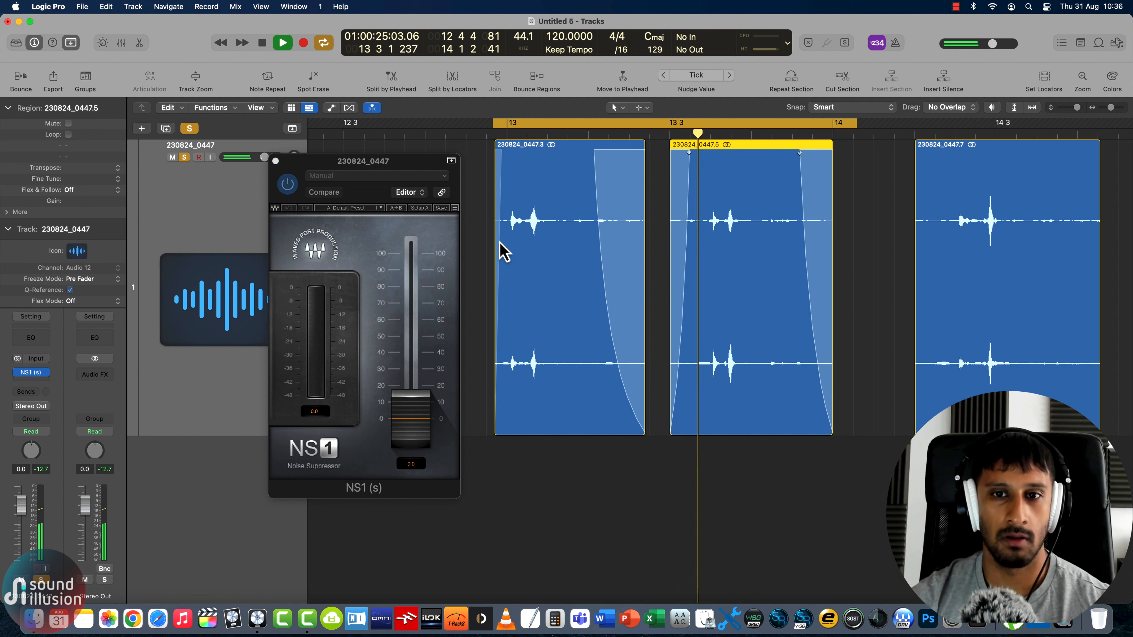
Compare the loop with NS1 bypassed and active, and raise its suppression to about 18.7 during playback
left_click(284, 181)
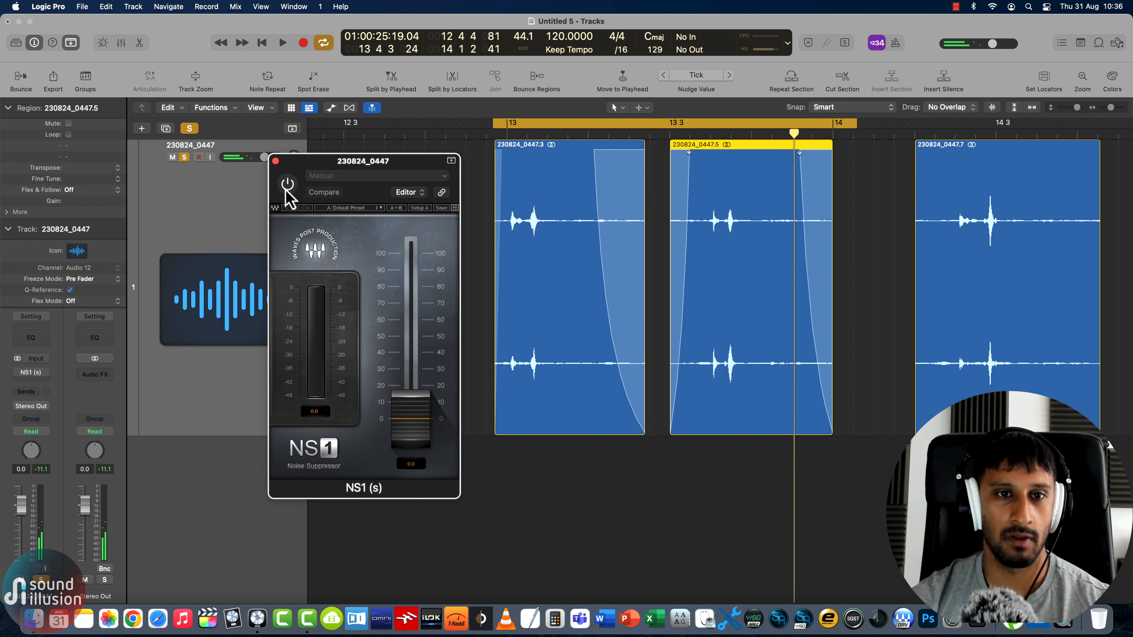
left_click_drag(404, 422, 407, 389)
key("space")
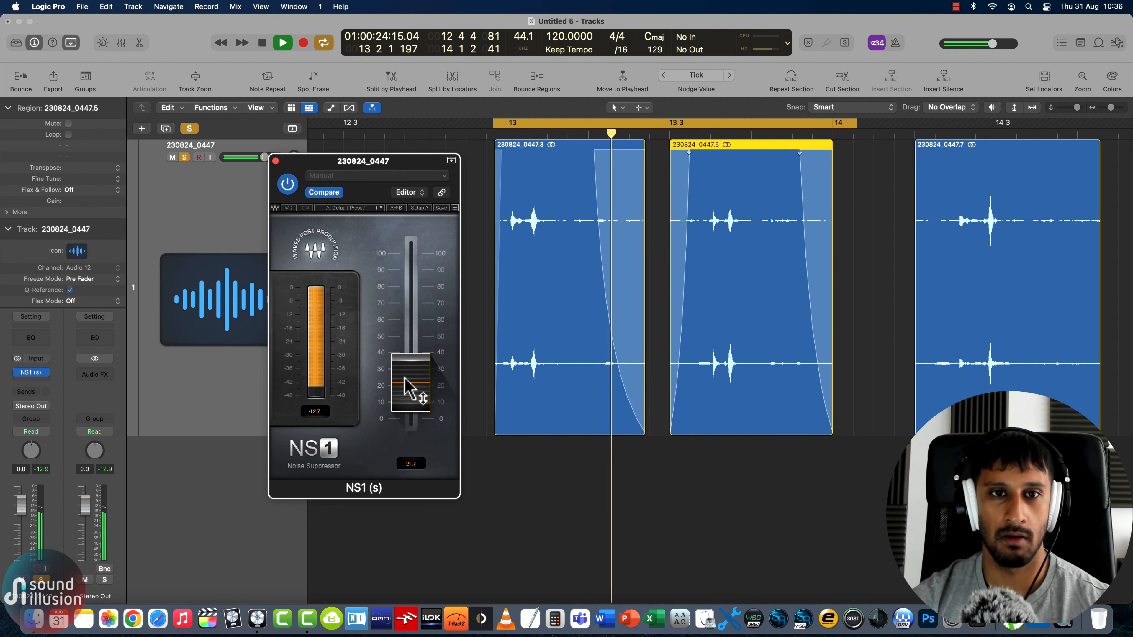
key("space")
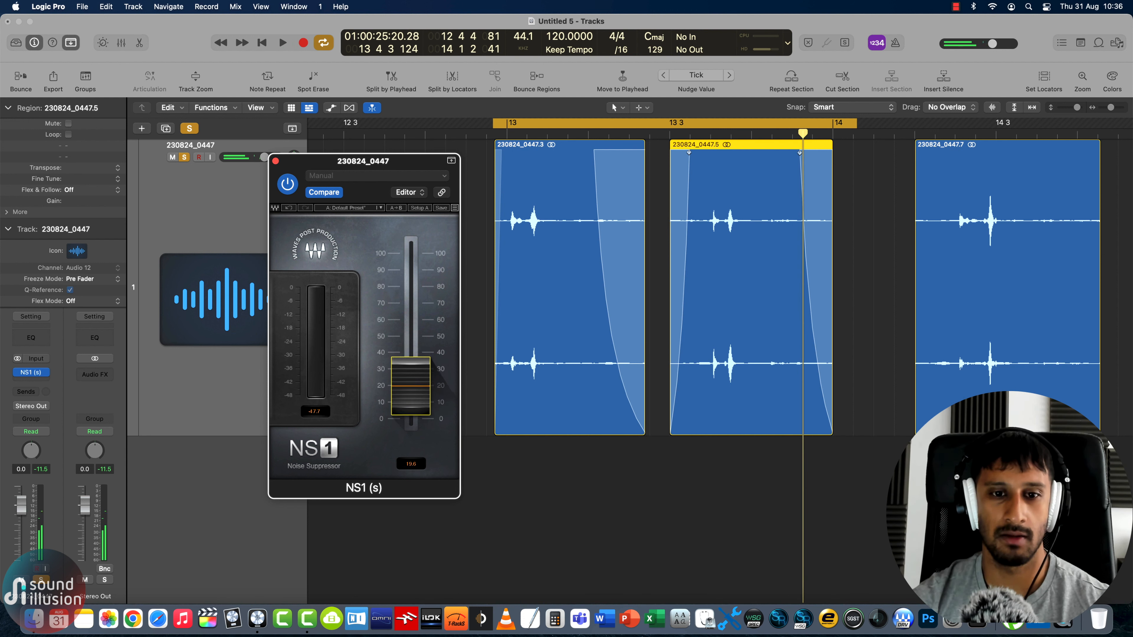
key("space")
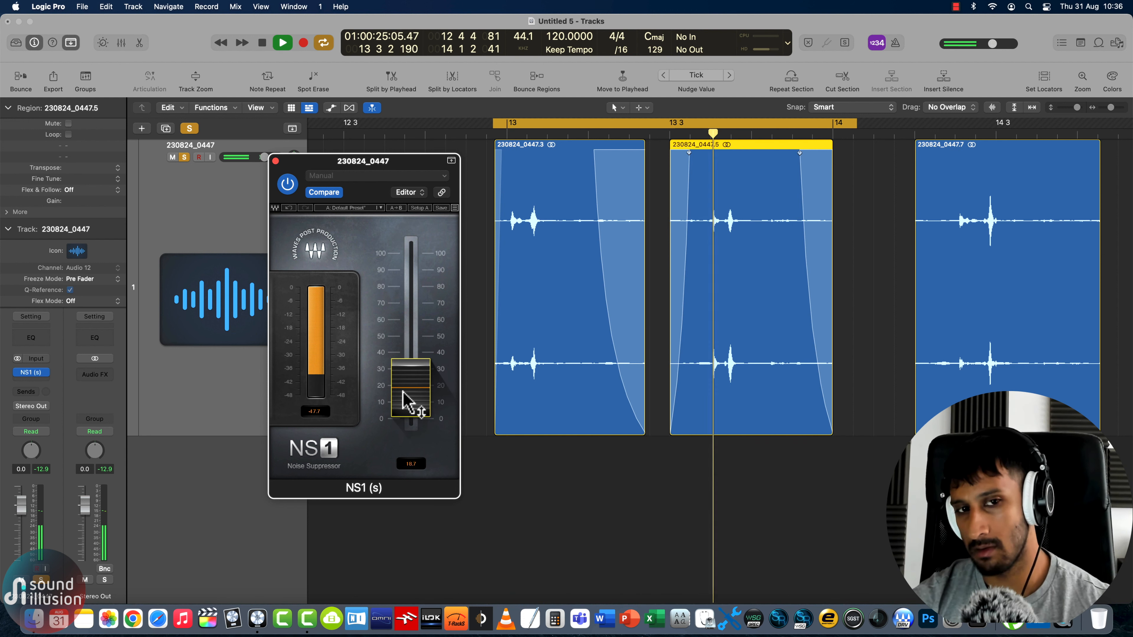
key("space")
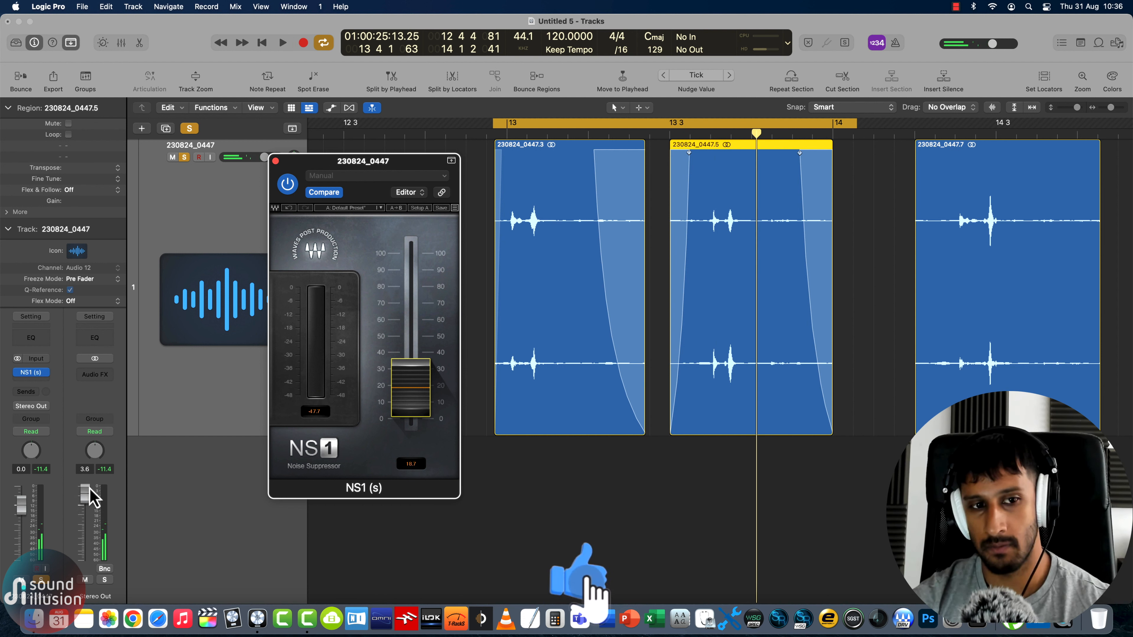
Raise the Stereo Out level to 4.0 dB and play the looped footsteps
left_click_drag(91, 498, 92, 495)
key("space")
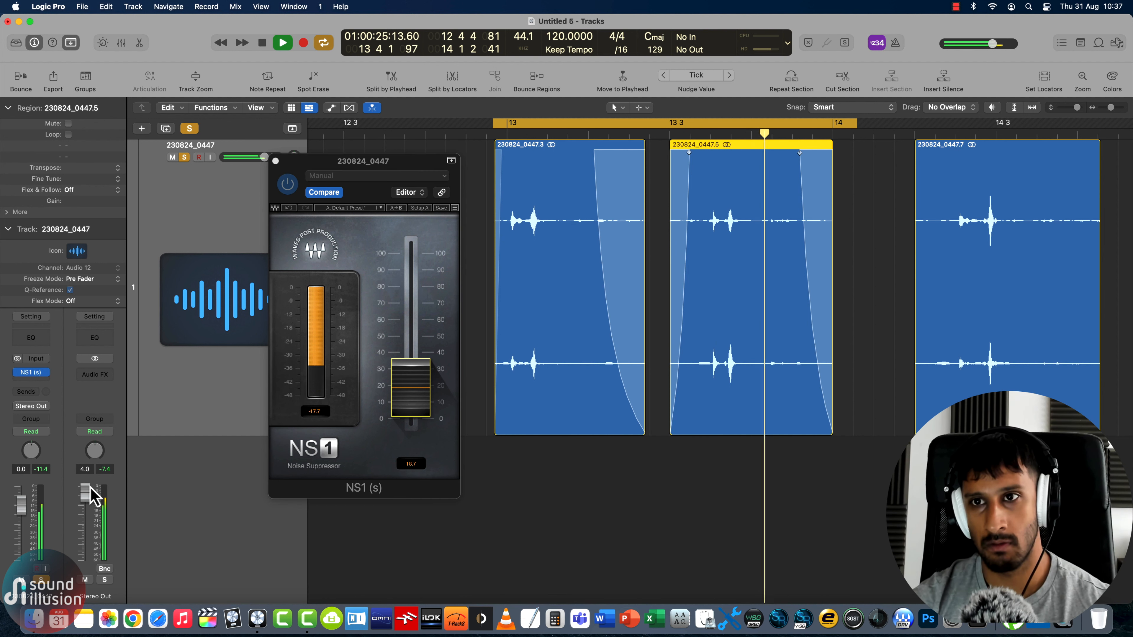
key("space")
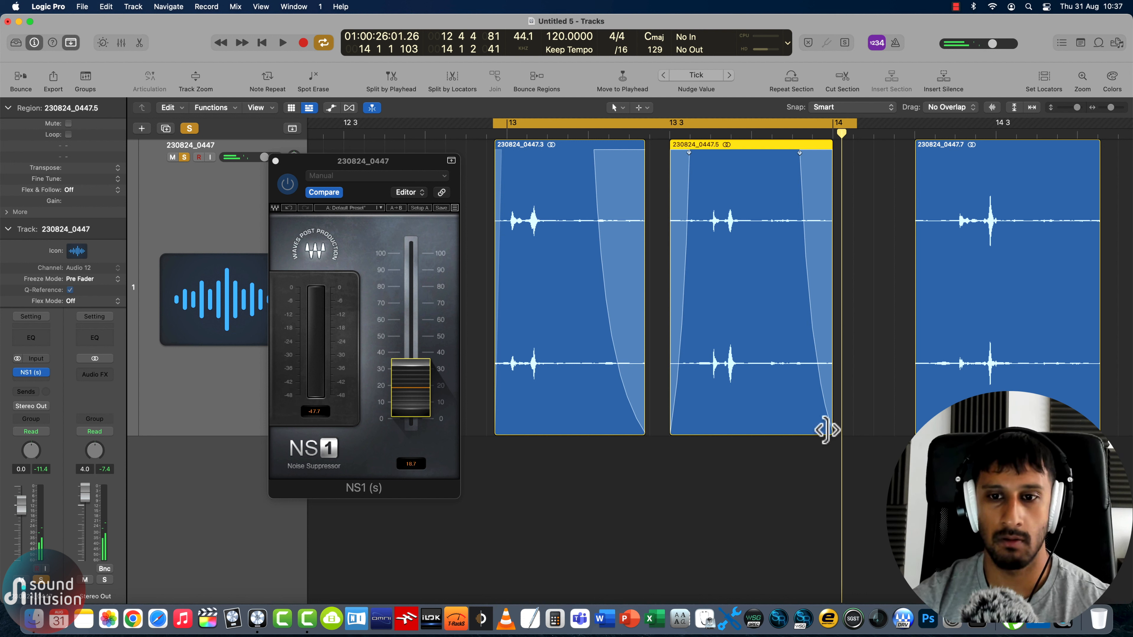
Shorten the second footstep region's end slightly, lower NS1's suppression to about 14 while checking the loop, and close the plug-in
left_click_drag(823, 431, 817, 430)
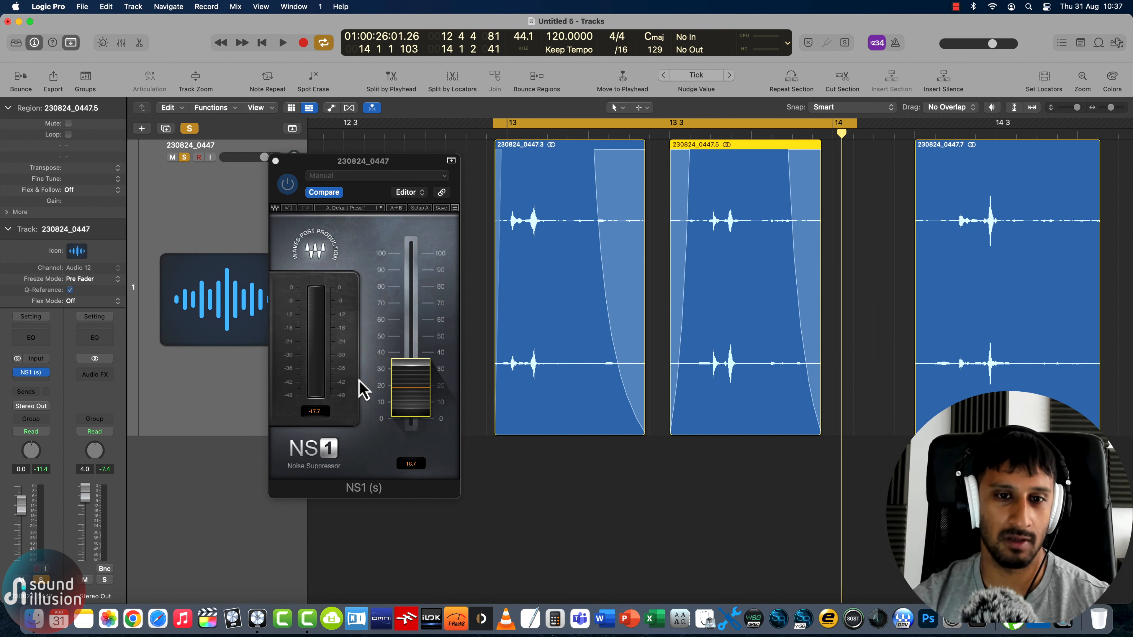
left_click_drag(411, 387, 410, 396)
key("space")
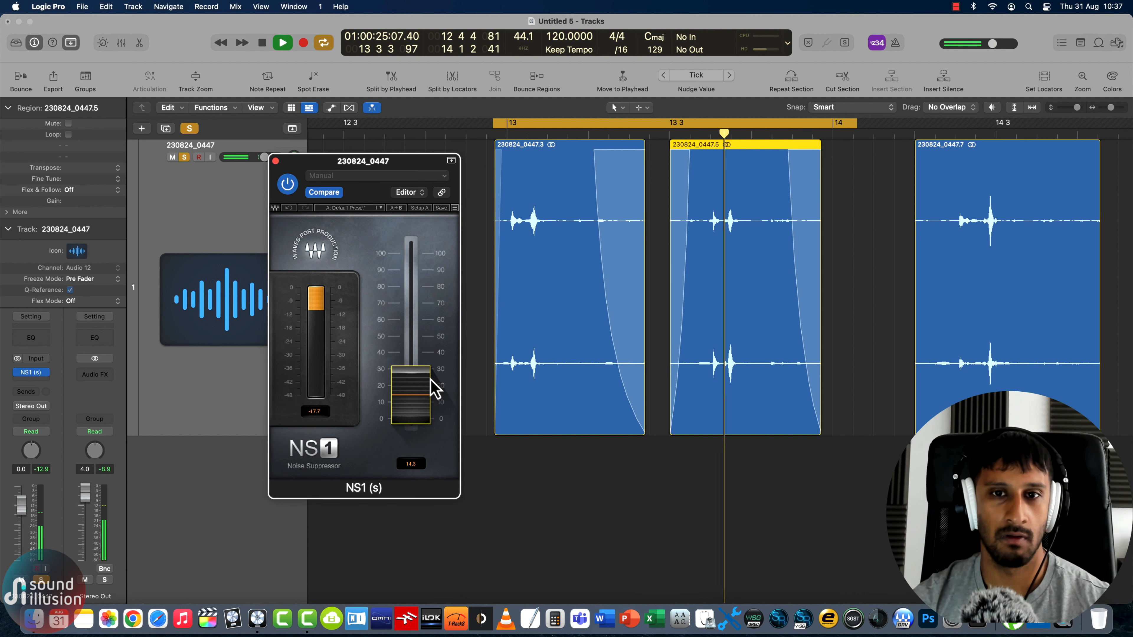
key("space")
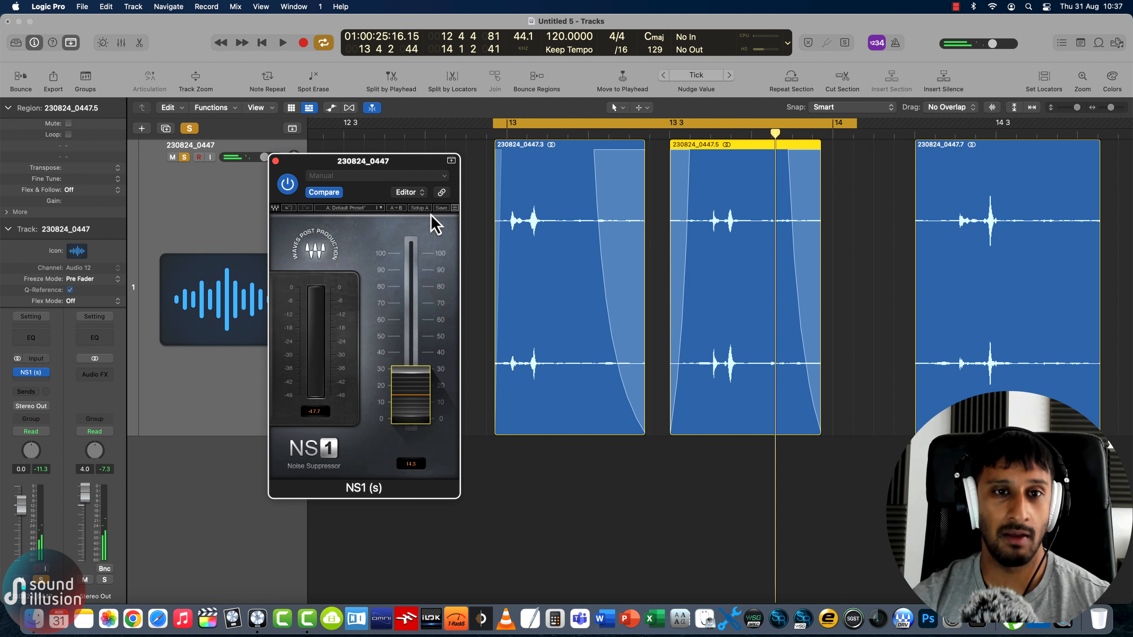
left_click(276, 161)
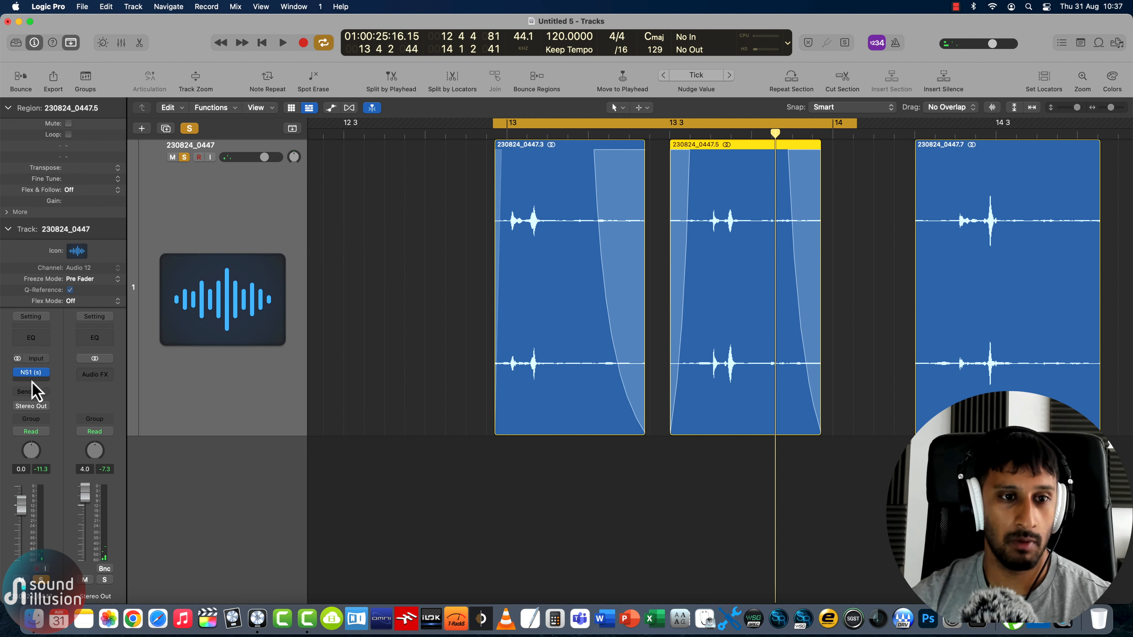
Insert a Channel EQ after NS1, move its window clear of the footsteps, and shift the analyzer scale while the loop plays
left_click(32, 383)
mouse_move(56, 434)
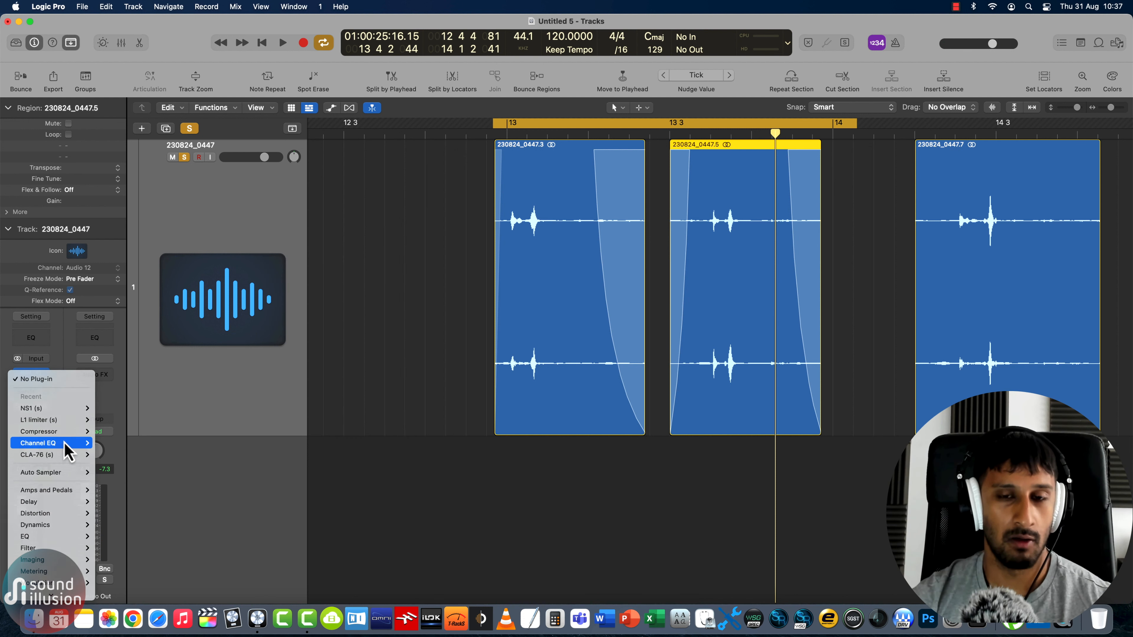
left_click(112, 443)
left_click_drag(500, 163, 236, 232)
key("space")
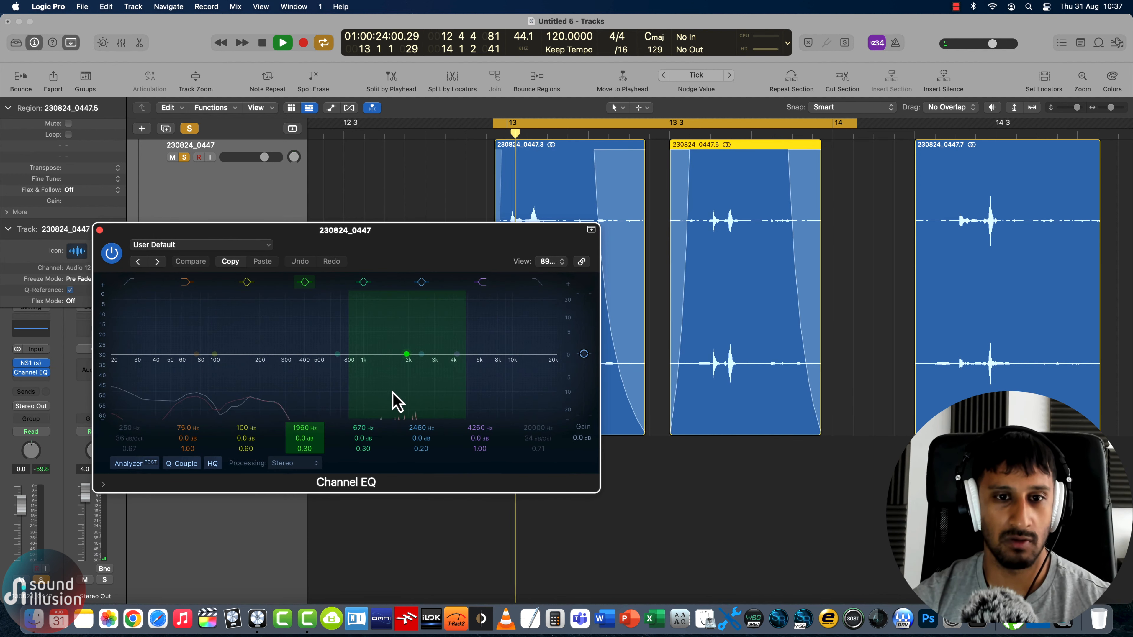
key("space")
left_click_drag(104, 388, 105, 370)
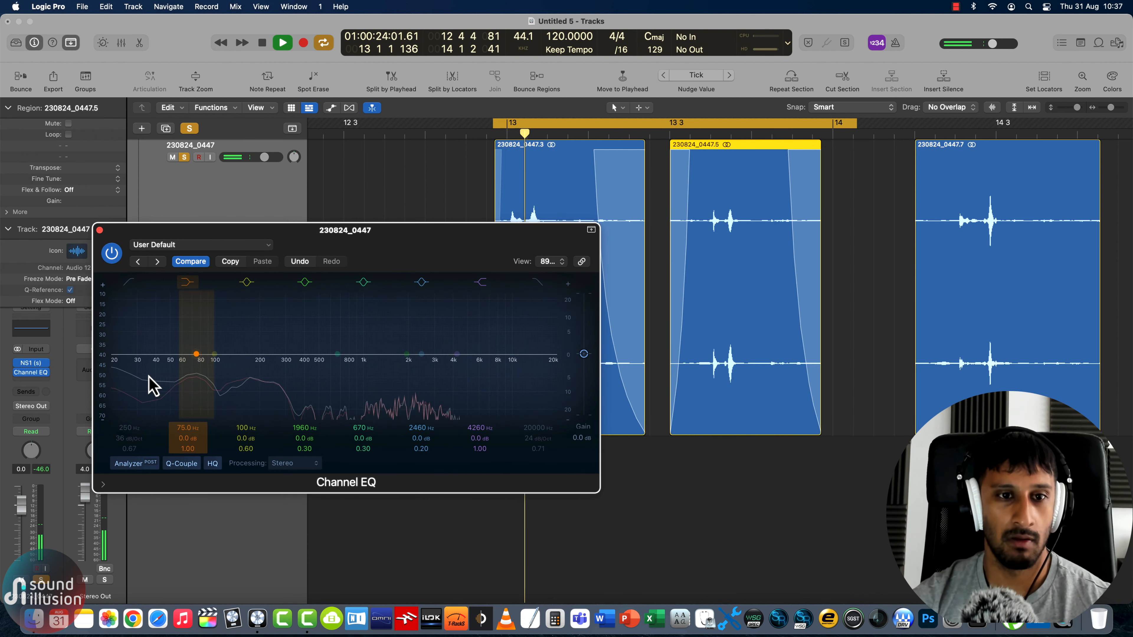
Enable the EQ's low cut at 60 Hz with a 36 dB slope, and boost the fourth band by 0.7 dB around 1490 Hz
left_click(129, 282)
left_click_drag(202, 375, 162, 395)
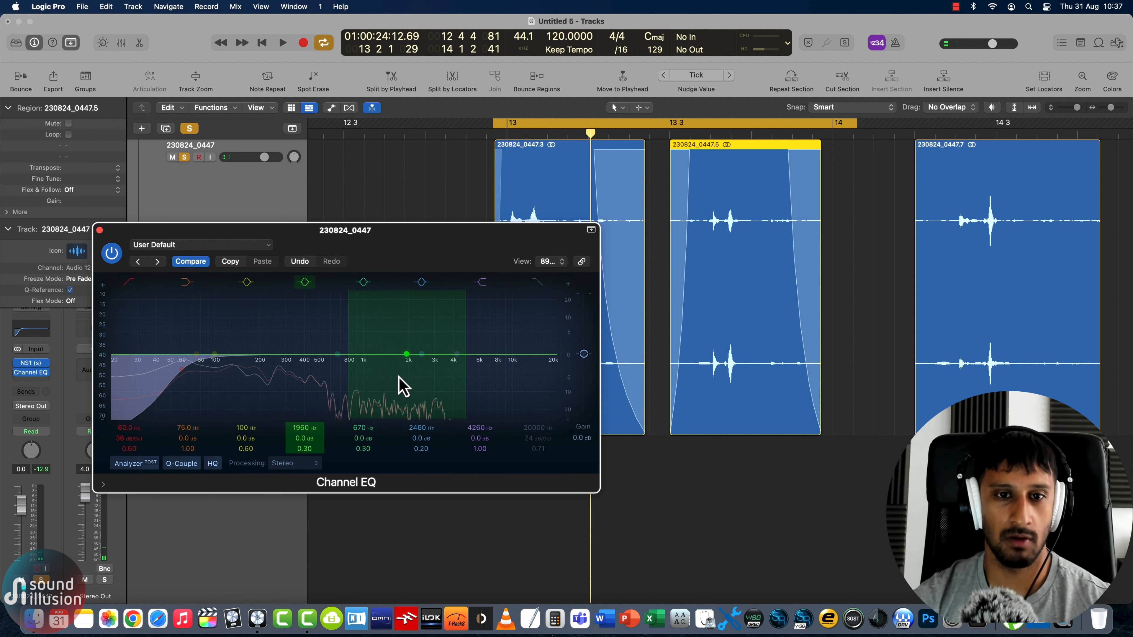
left_click_drag(397, 384, 404, 333)
key("space")
Boost the EQ's high shelf by 0.8 dB around 4500 Hz, enable the high cut at 20000 Hz, and close the plug-in
left_click_drag(485, 375, 485, 370)
key("space")
left_click(541, 288)
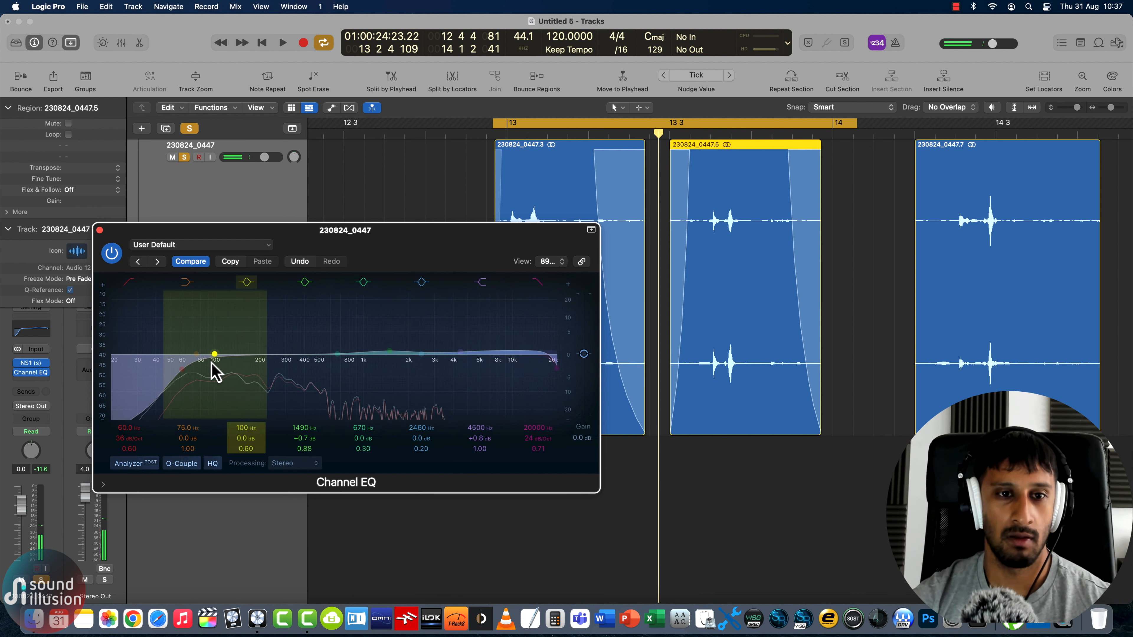
left_click(99, 230)
Set the cycle range around the third footstep region and play it back
left_click_drag(1113, 108, 1110, 107)
scroll(855, 215, "right", 5)
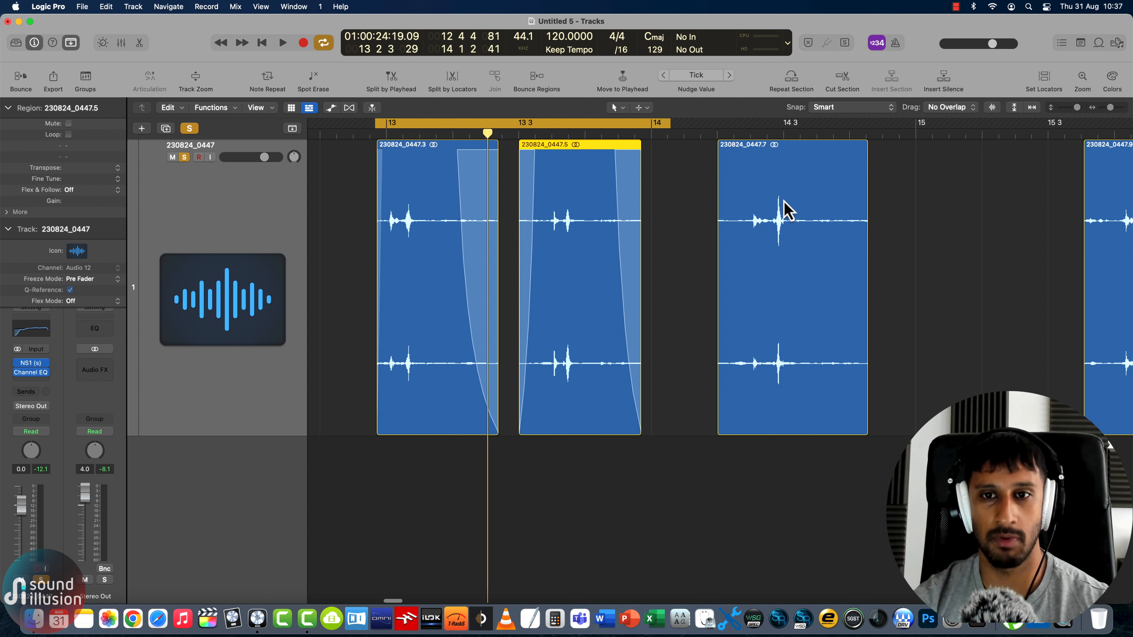
left_click_drag(717, 132, 887, 138)
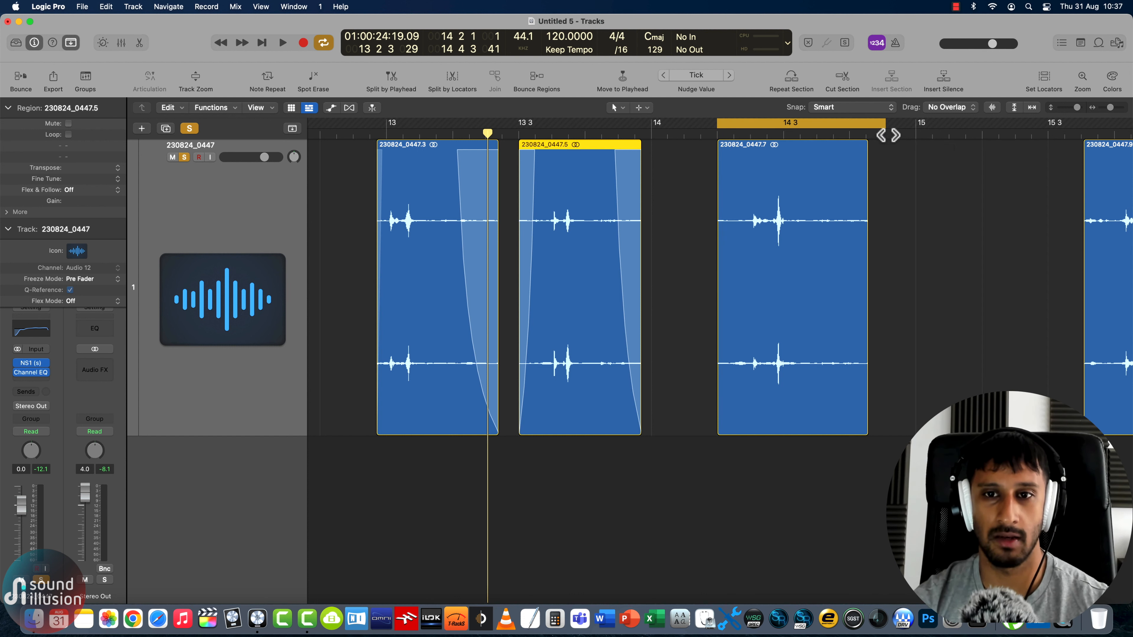
key("space")
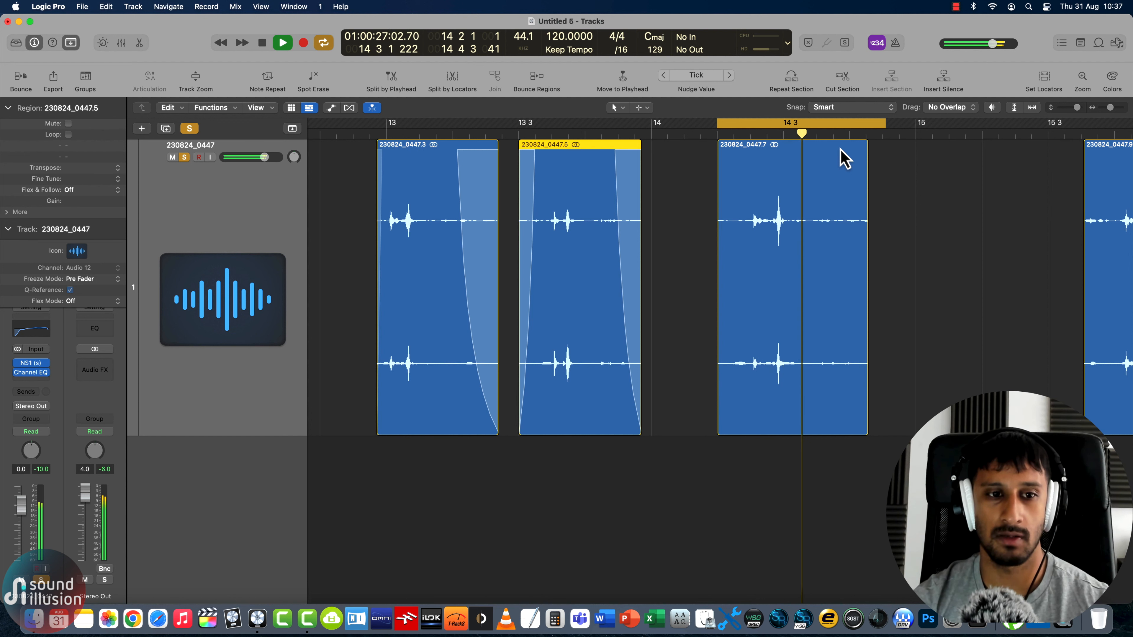
key("space")
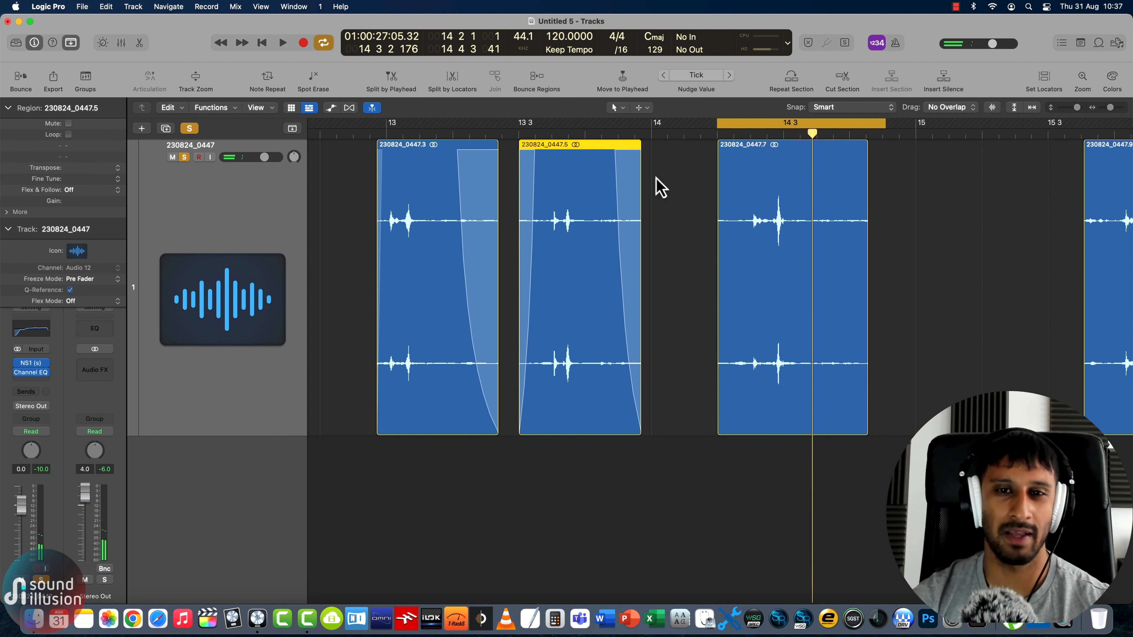
Set the cycle range to the first footstep region and bounce it to the Desktop as "step 1"
left_click_drag(1111, 108, 1109, 108)
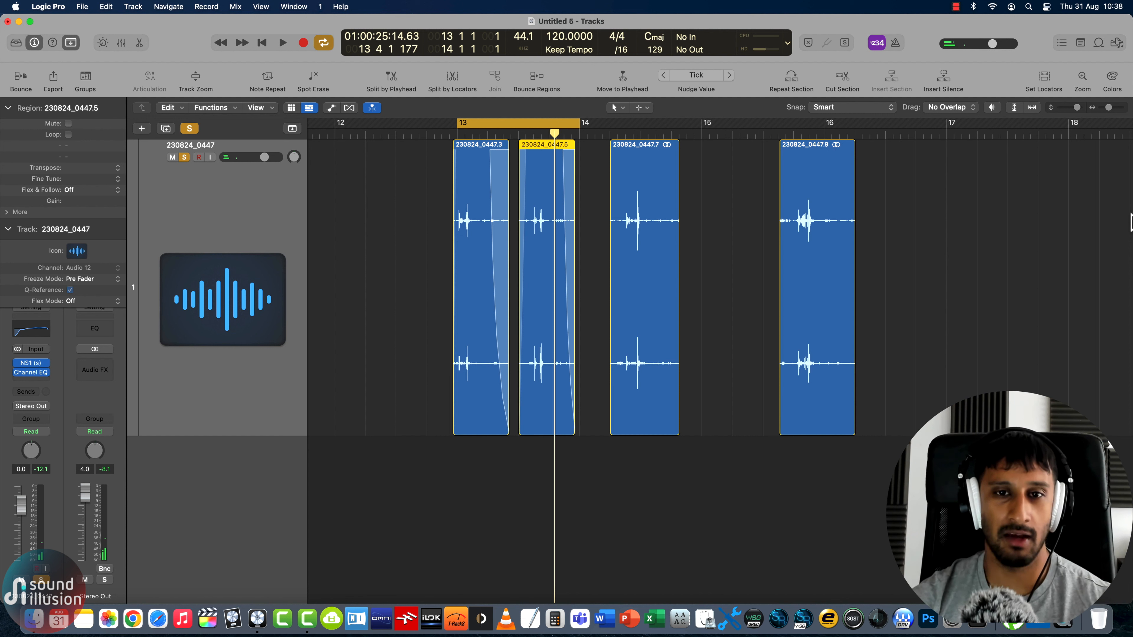
key("super+u")
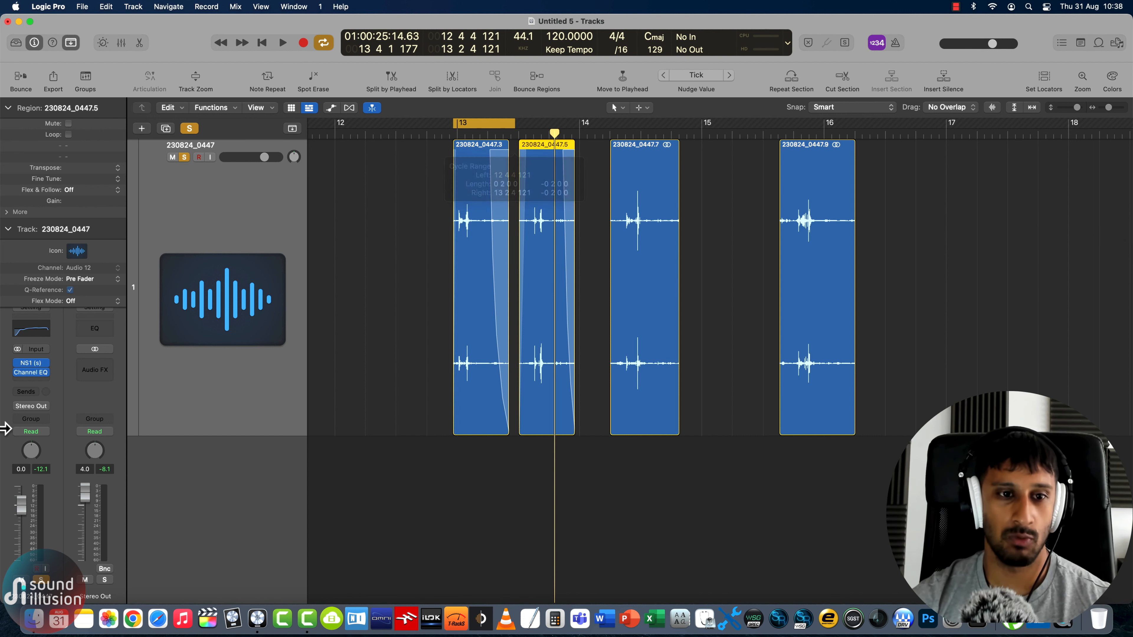
left_click(105, 569)
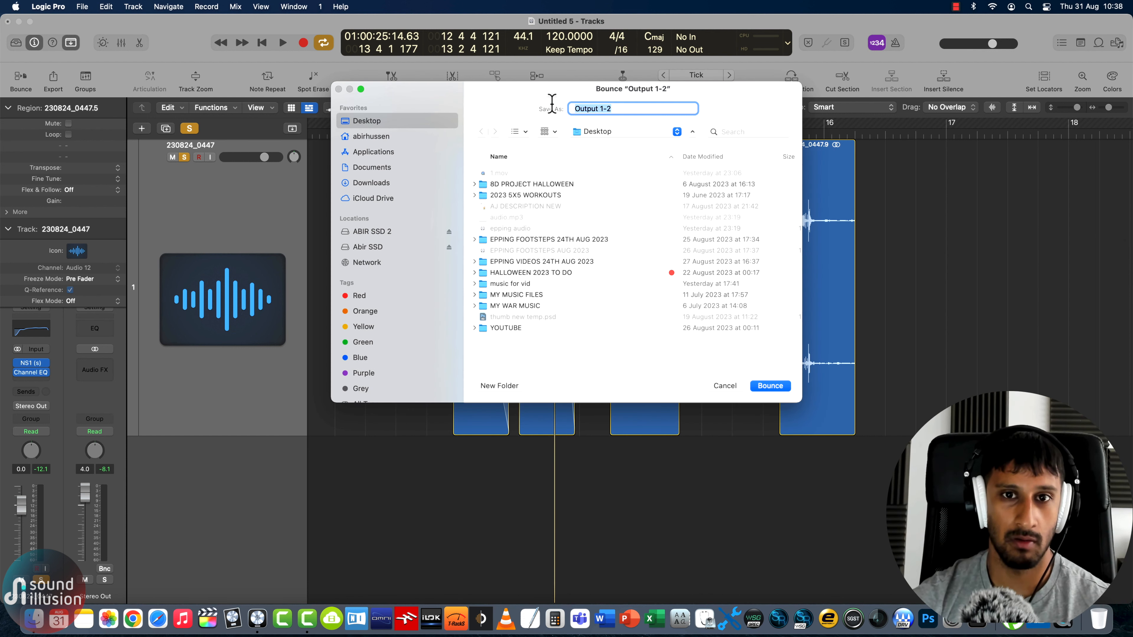
type("step 1")
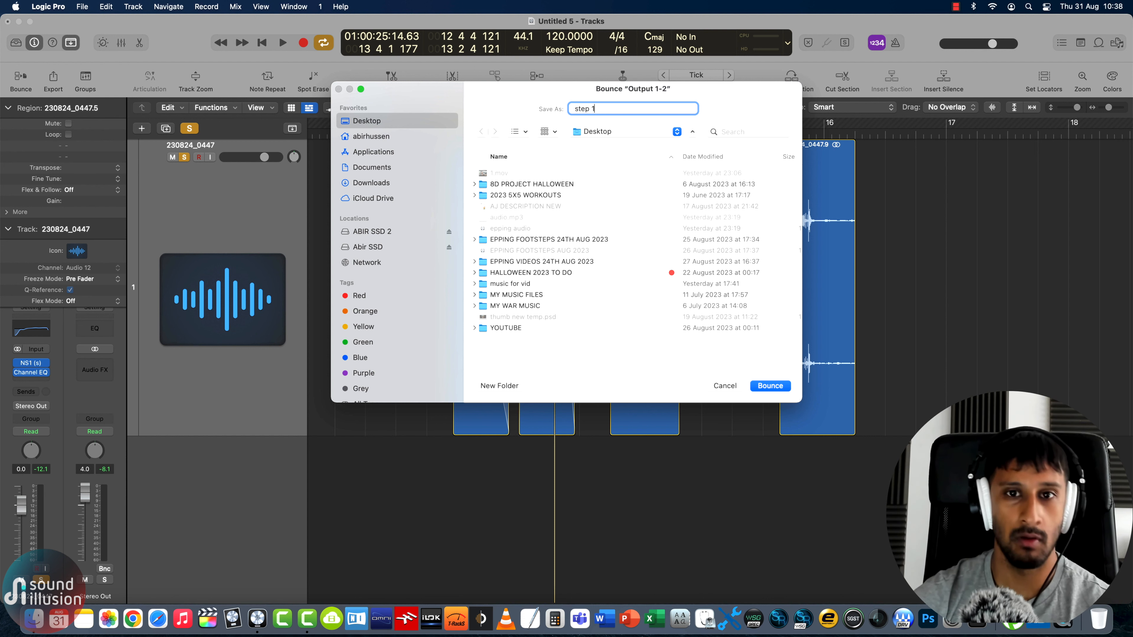
key("Return")
Set the cycle range over the second footstep region and bounce it to the Desktop as "step 2"
left_click_drag(494, 122, 547, 126)
left_click(105, 568)
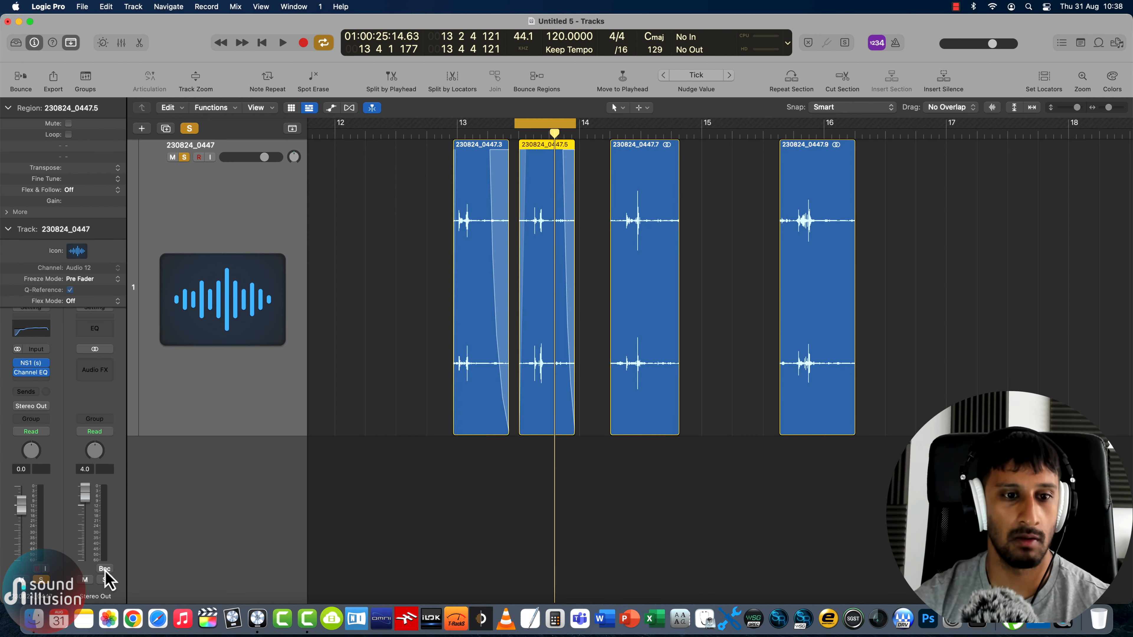
left_click(723, 332)
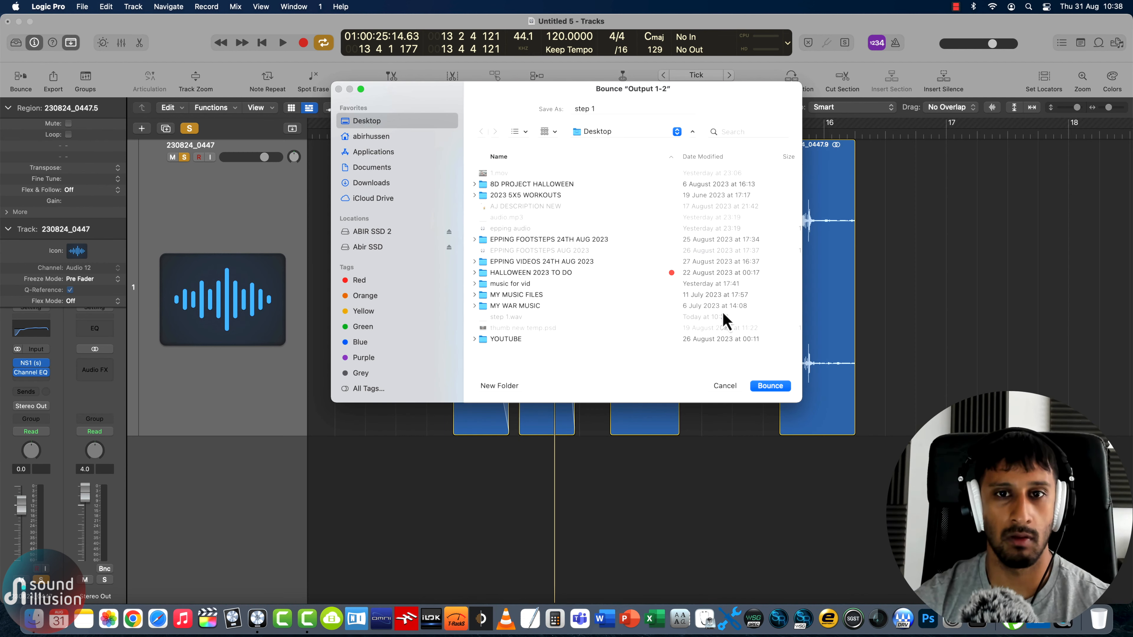
left_click(615, 110)
type("2")
key("Return")
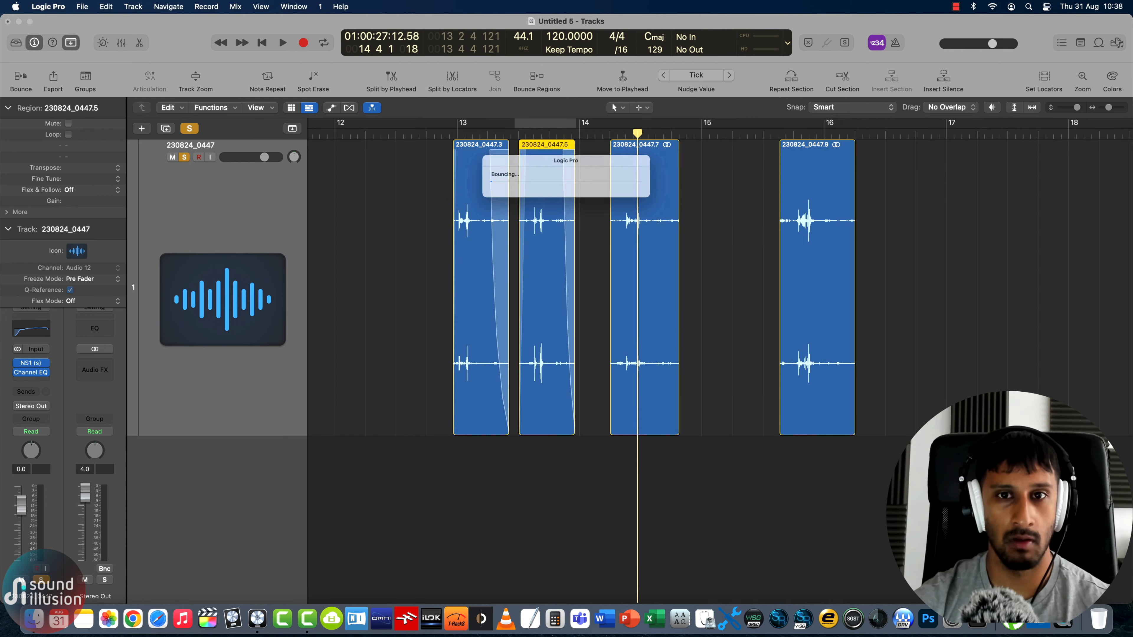
Reveal the desktop and preview the bounced files step 1.wav and step 2.wav
key("F11")
key("F11")
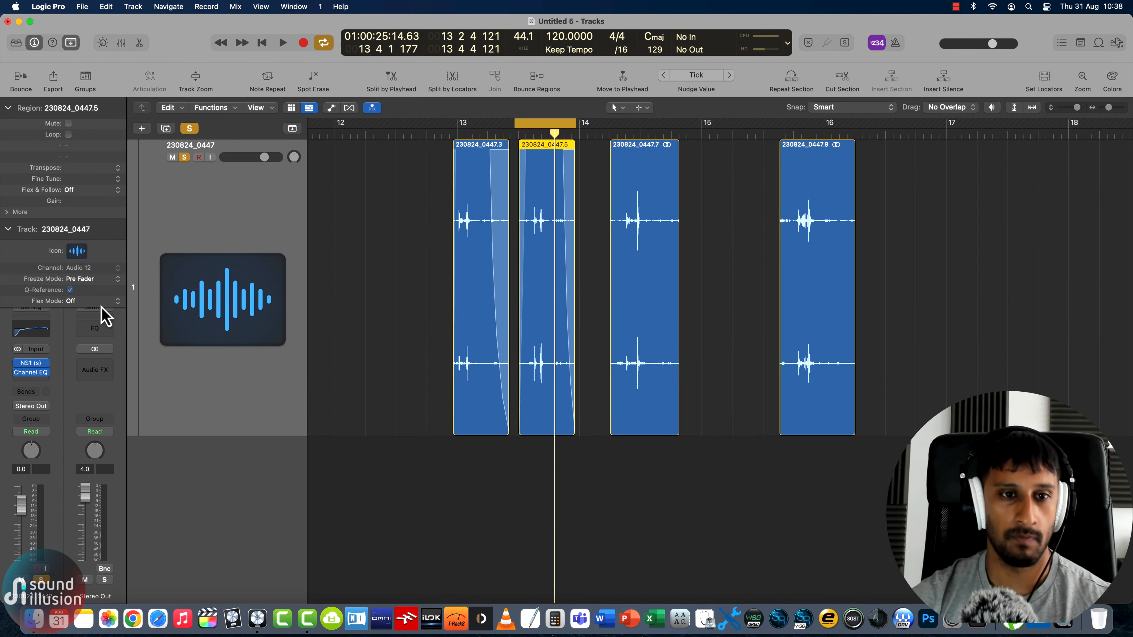
mouse_move(35, 373)
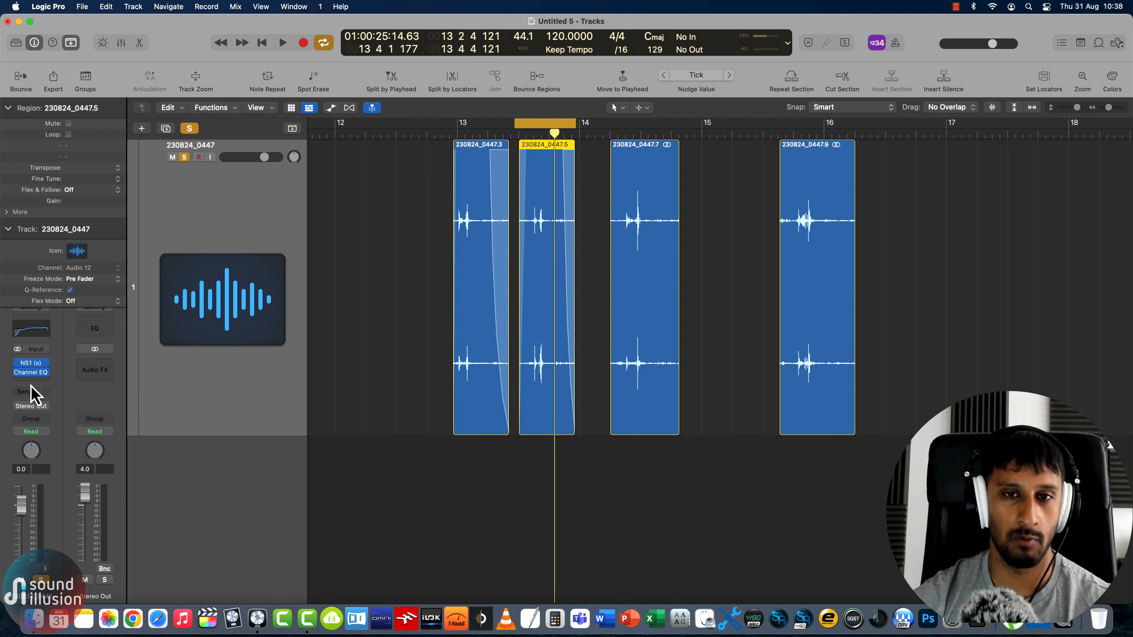
key("F11")
left_click(1074, 397)
left_click(1097, 357)
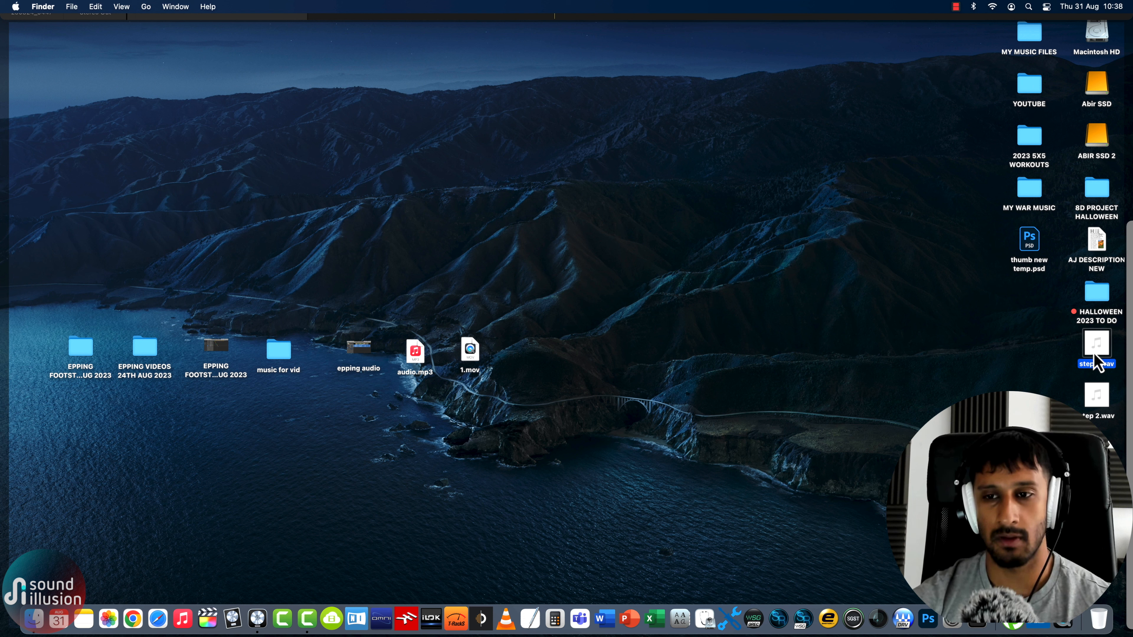
key("space")
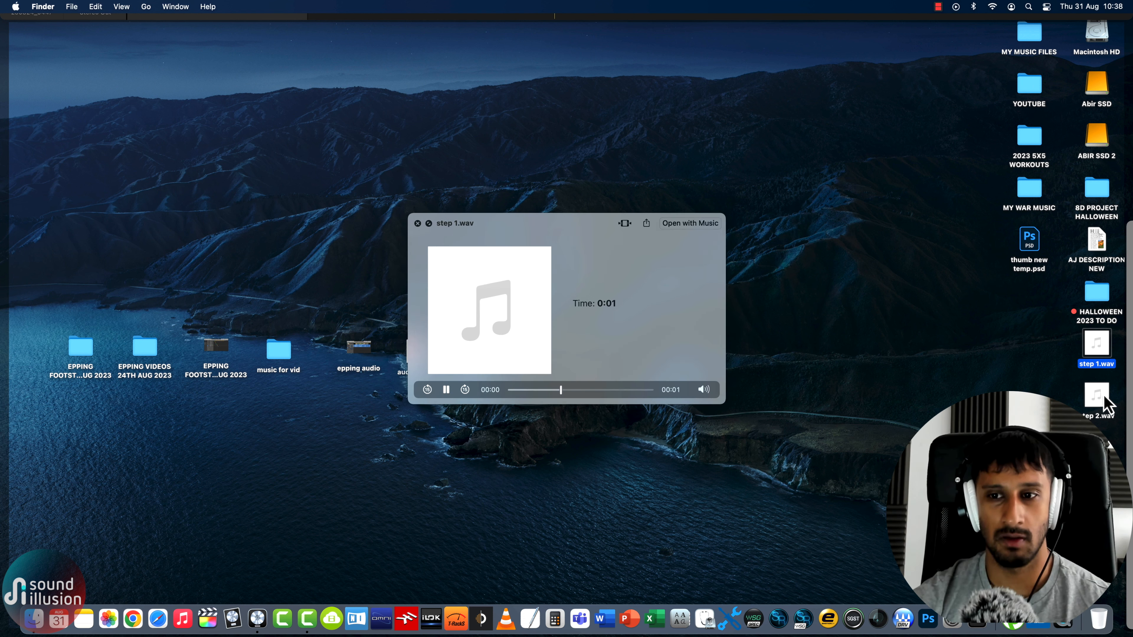
left_click(1098, 400)
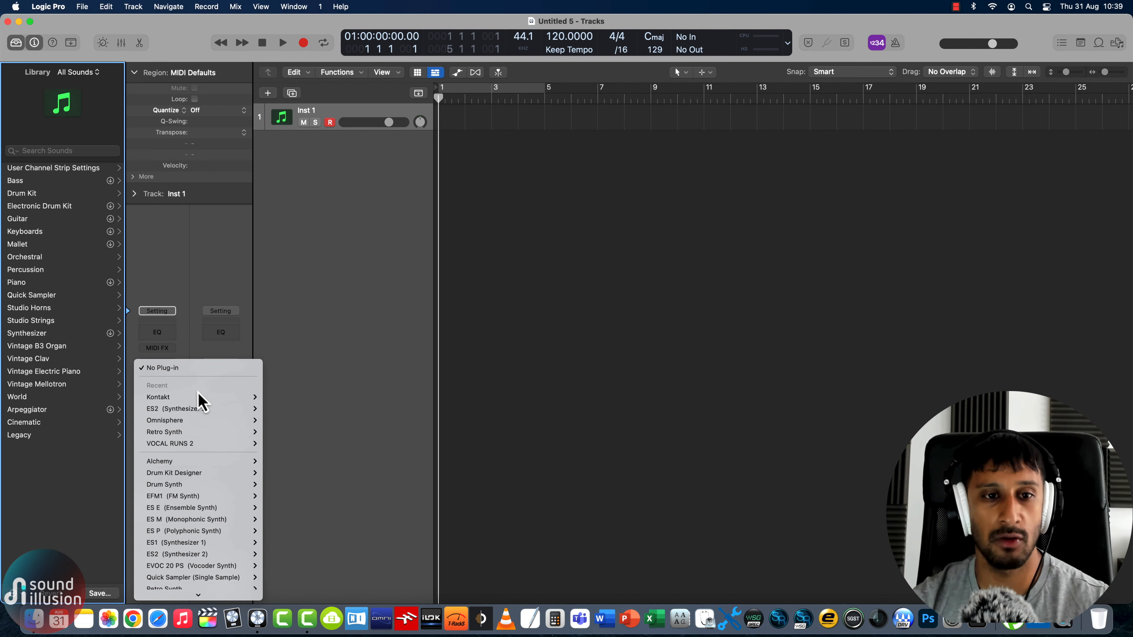
Load Kontakt in stereo on the Inst 1 track and create a new blank instrument in it
mouse_move(202, 397)
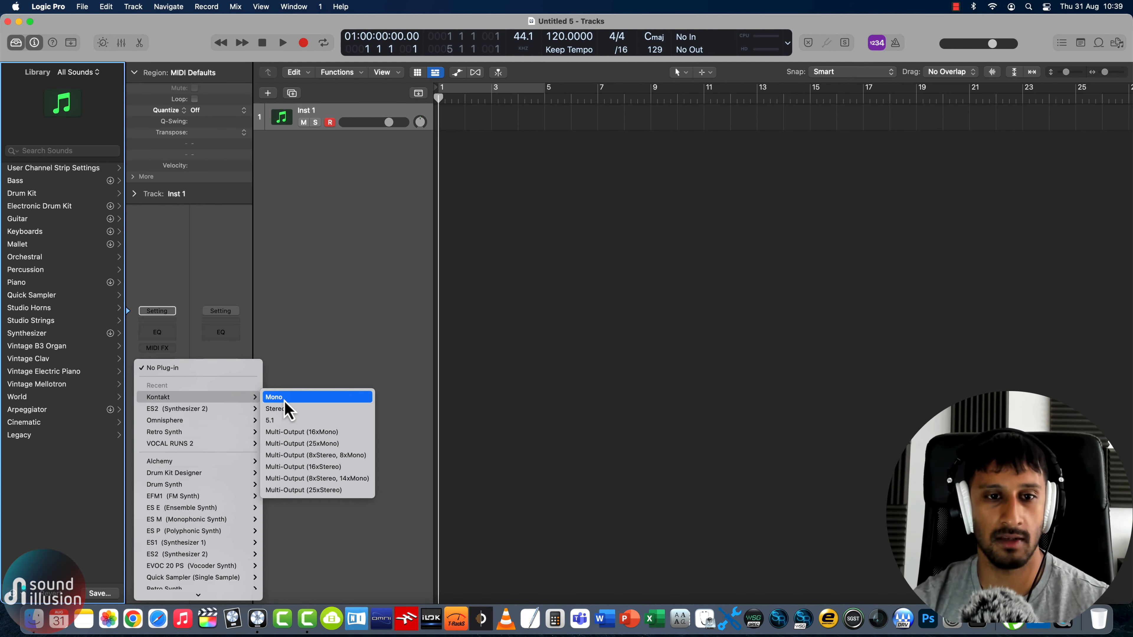
left_click(287, 409)
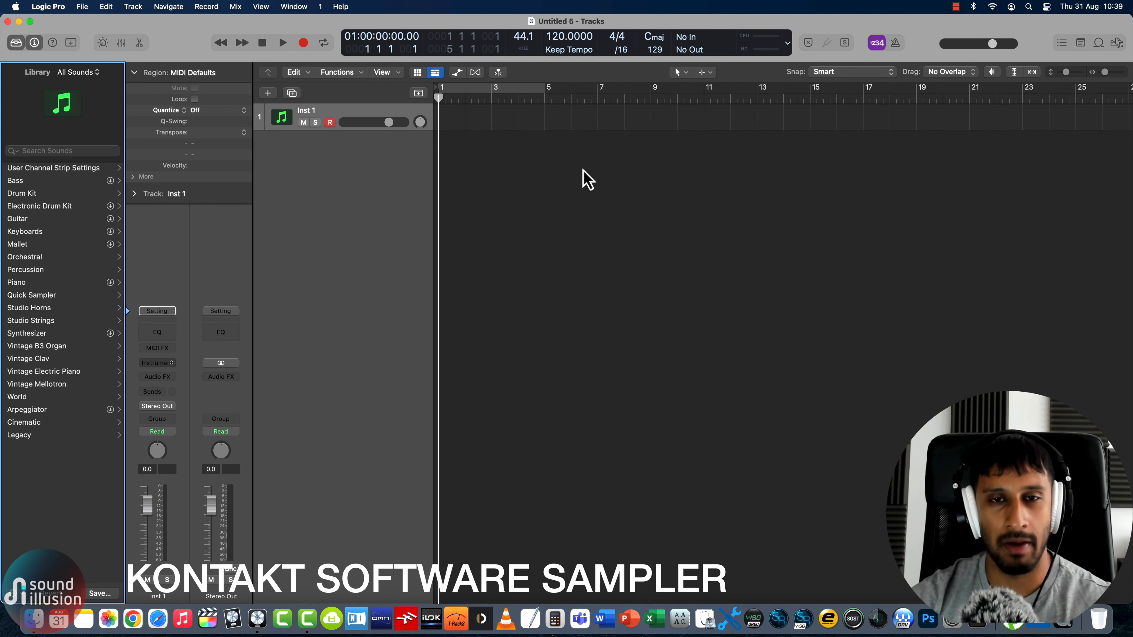
left_click(845, 86)
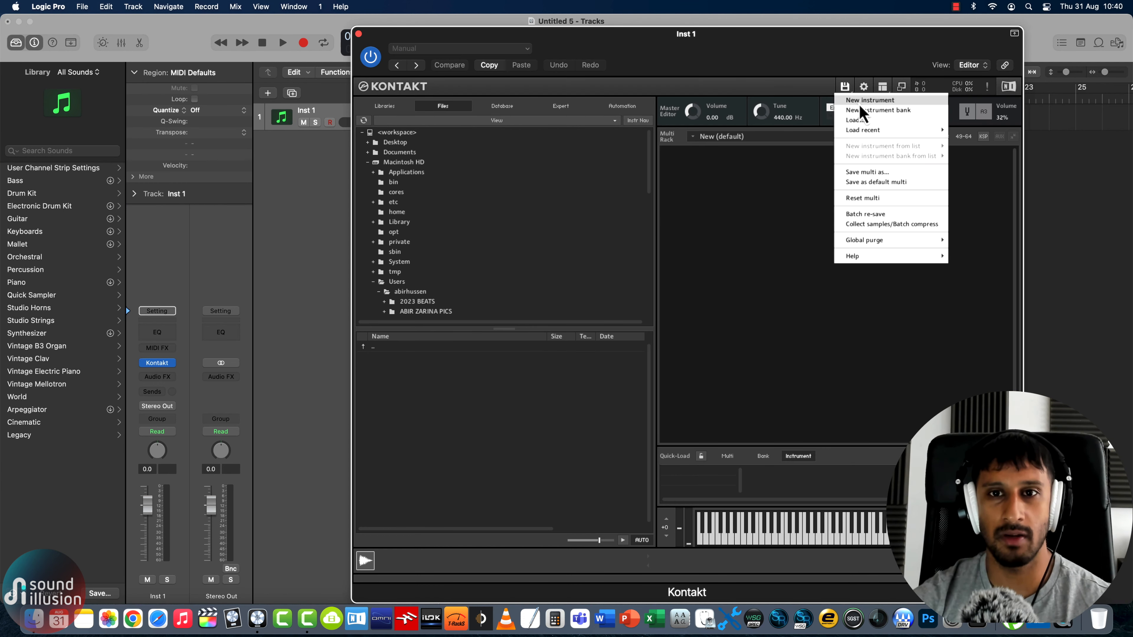
Shift the Kontakt window aside, put the new instrument into edit mode, and open its Mapping Editor
left_click_drag(741, 49, 633, 48)
left_click(565, 155)
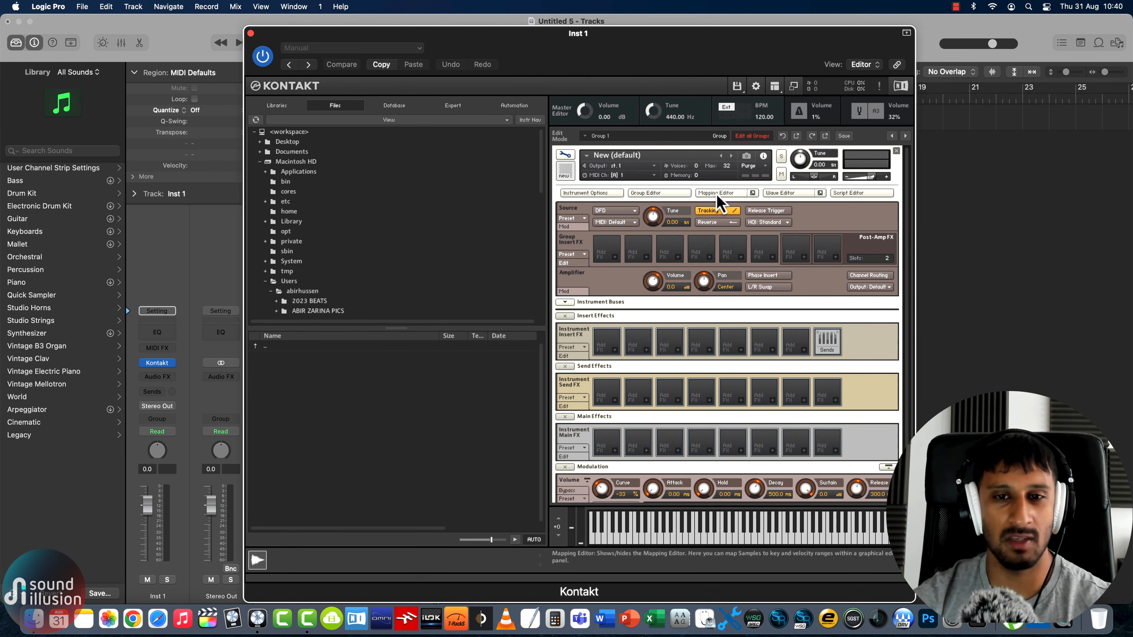
left_click(714, 192)
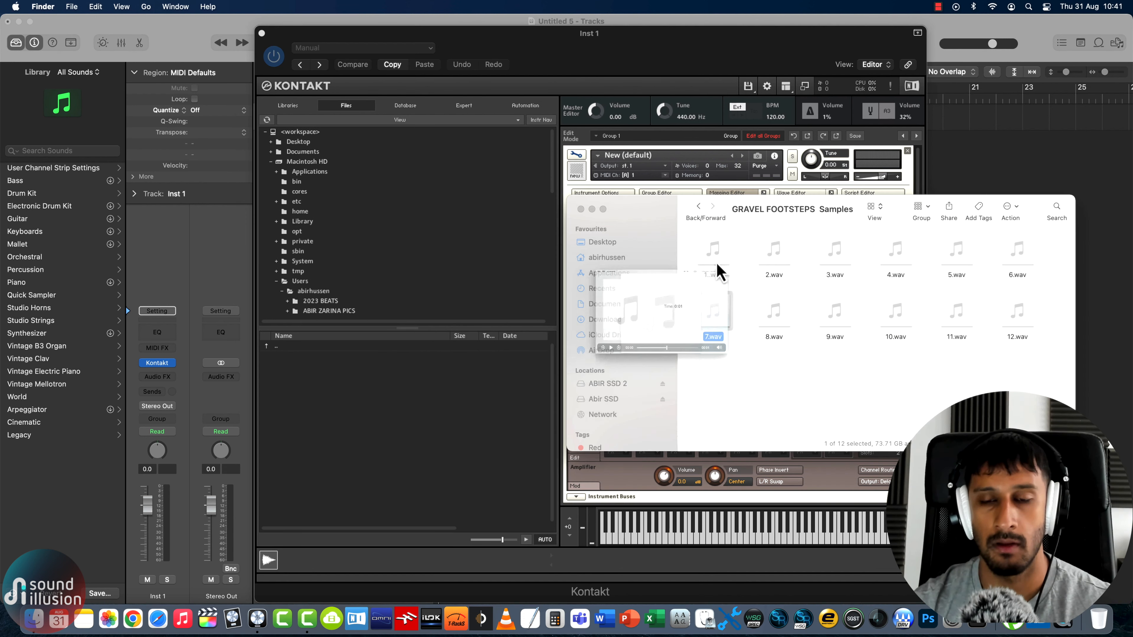
Preview several footstep recordings in the GRAVEL FOOTSTEPS Samples folder, including 1.wav, 3.wav and 10.wav
mouse_move(654, 215)
left_mouse_down()
mouse_move(658, 227)
mouse_move(696, 226)
mouse_move(674, 225)
left_mouse_up()
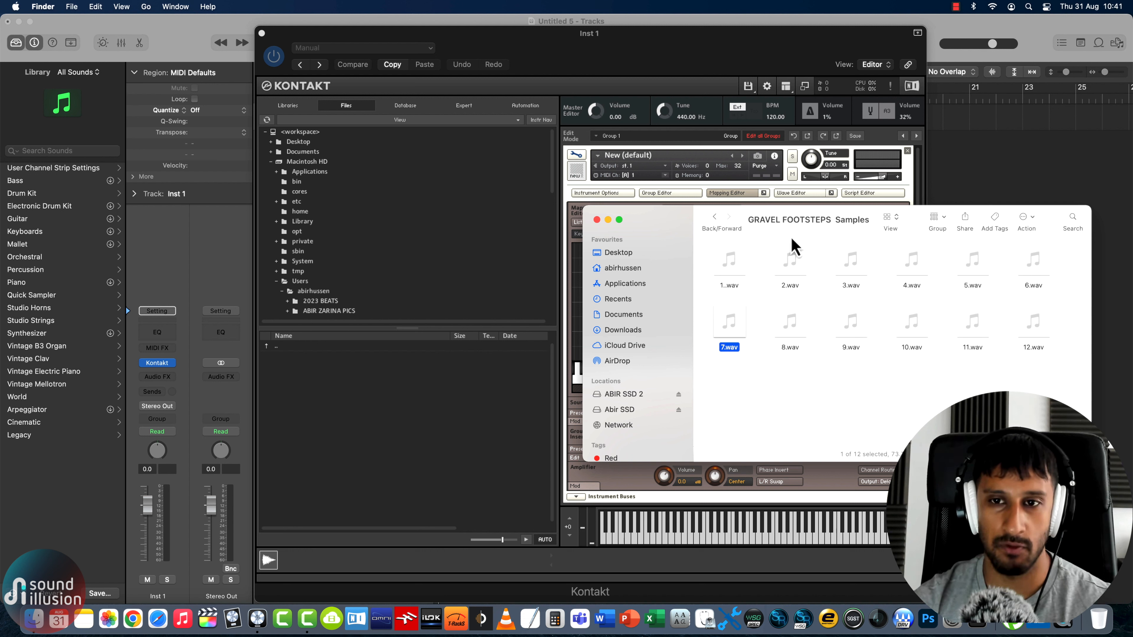
mouse_move(741, 309)
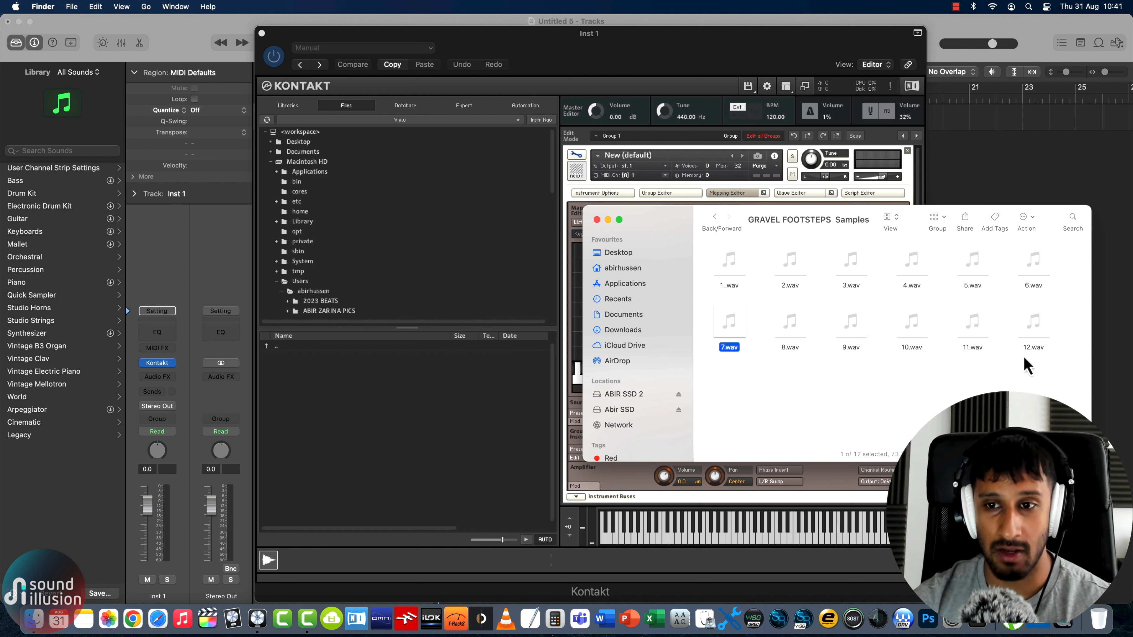
left_click(746, 280)
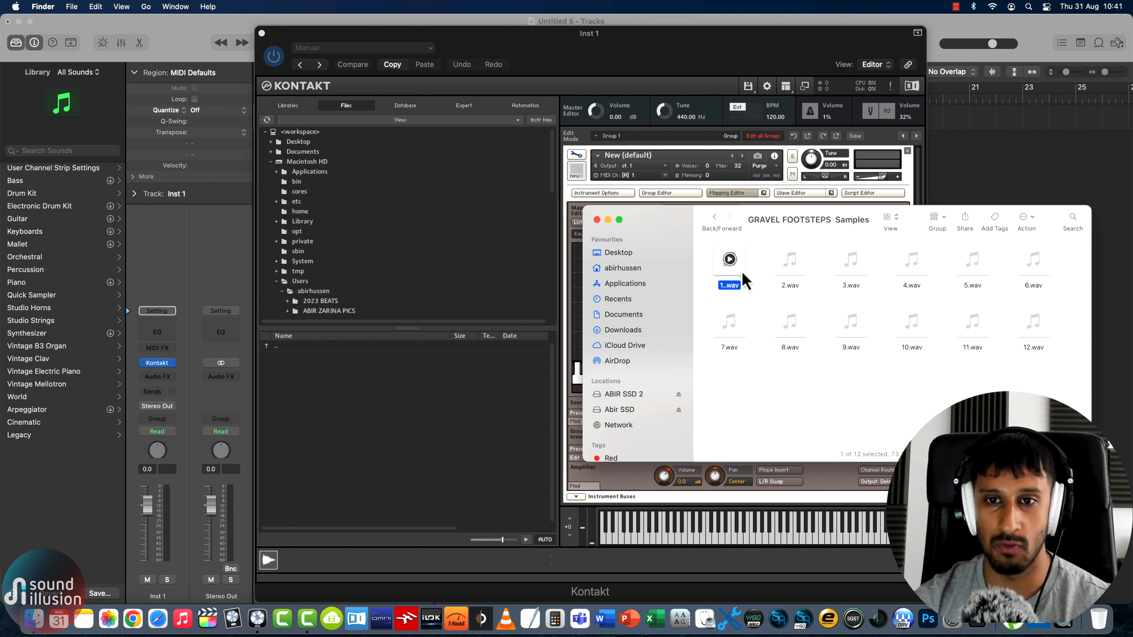
key("space")
key("Right")
key("Right")
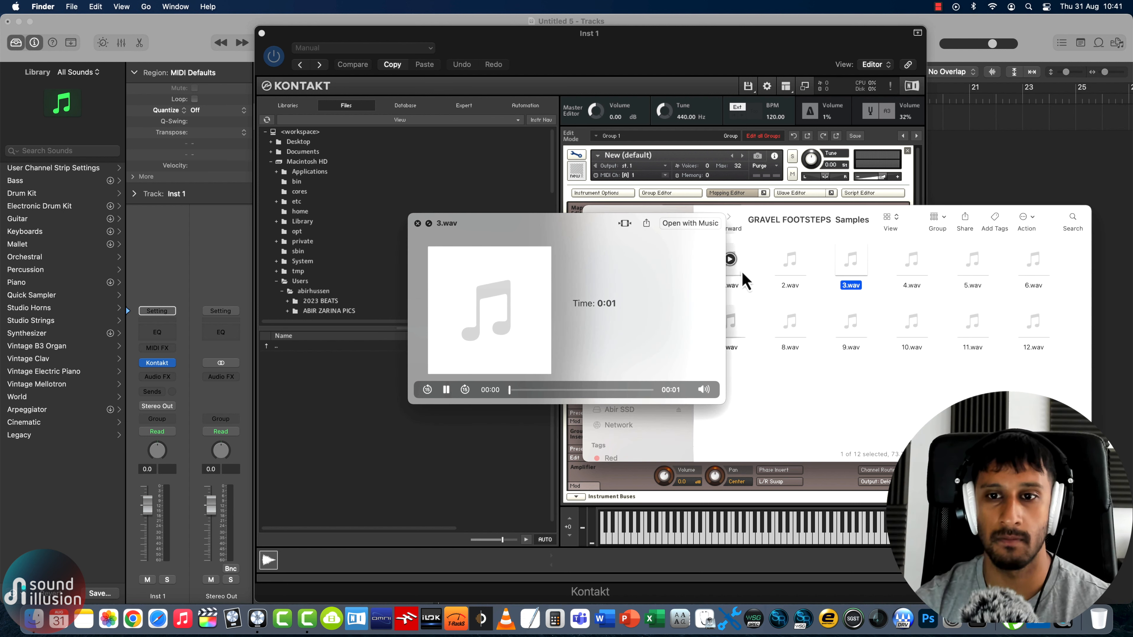
key("Down")
key("Right")
key("space")
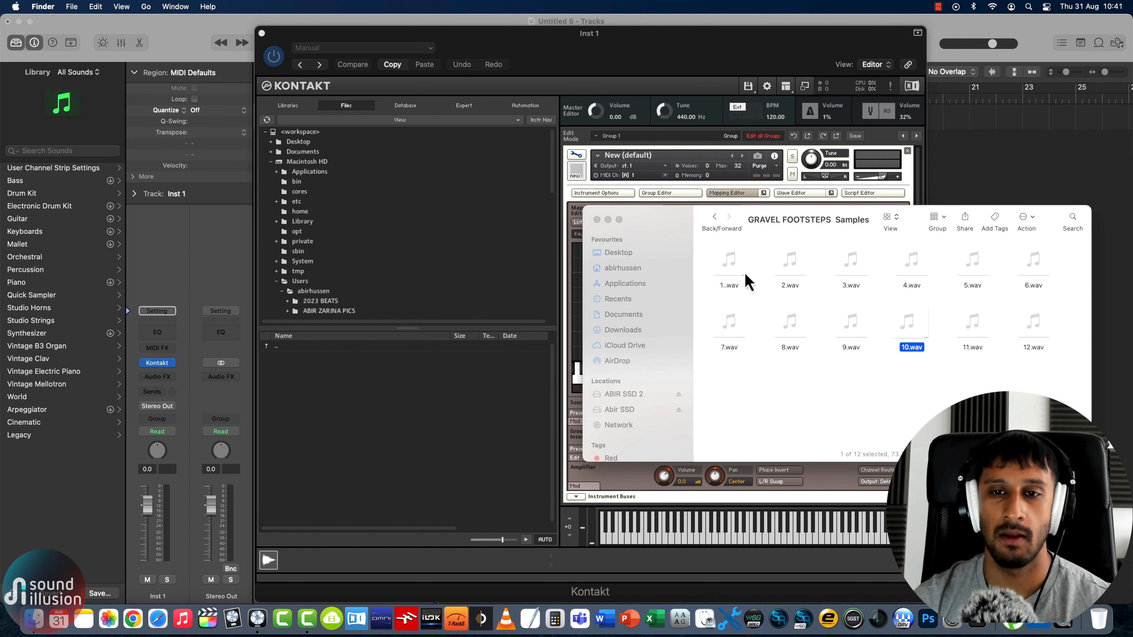
Add all twelve gravel footstep samples to Kontakt's Mapping Editor on consecutive single keys, and shift the zones to start at C2
left_click_drag(660, 227, 703, 223)
left_click_drag(683, 44, 586, 45)
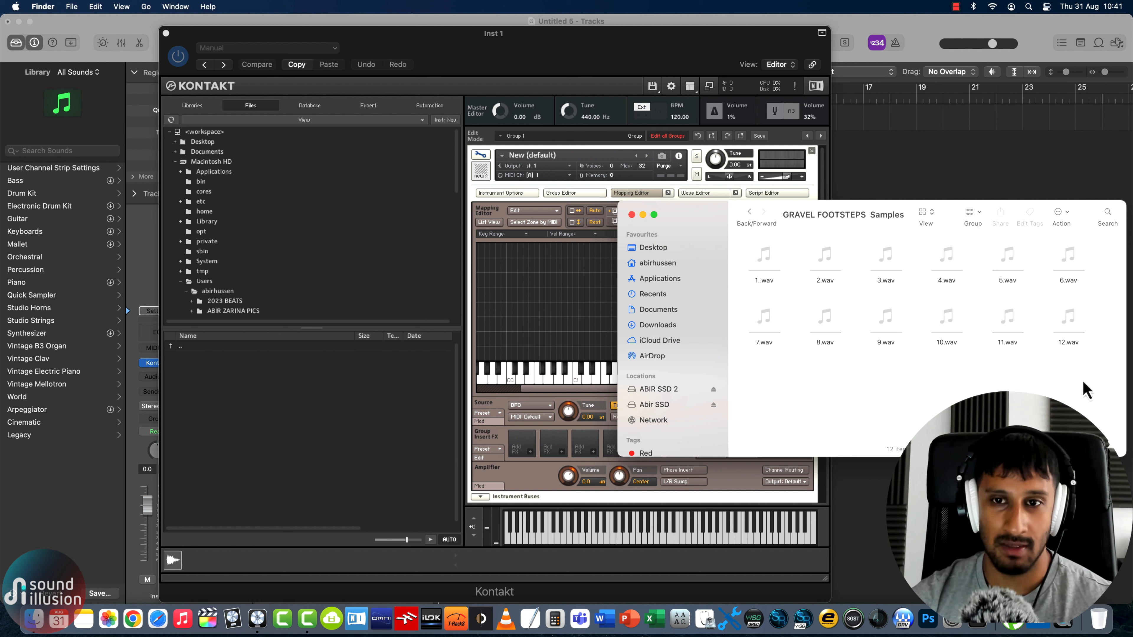
left_click_drag(1094, 388, 499, 320)
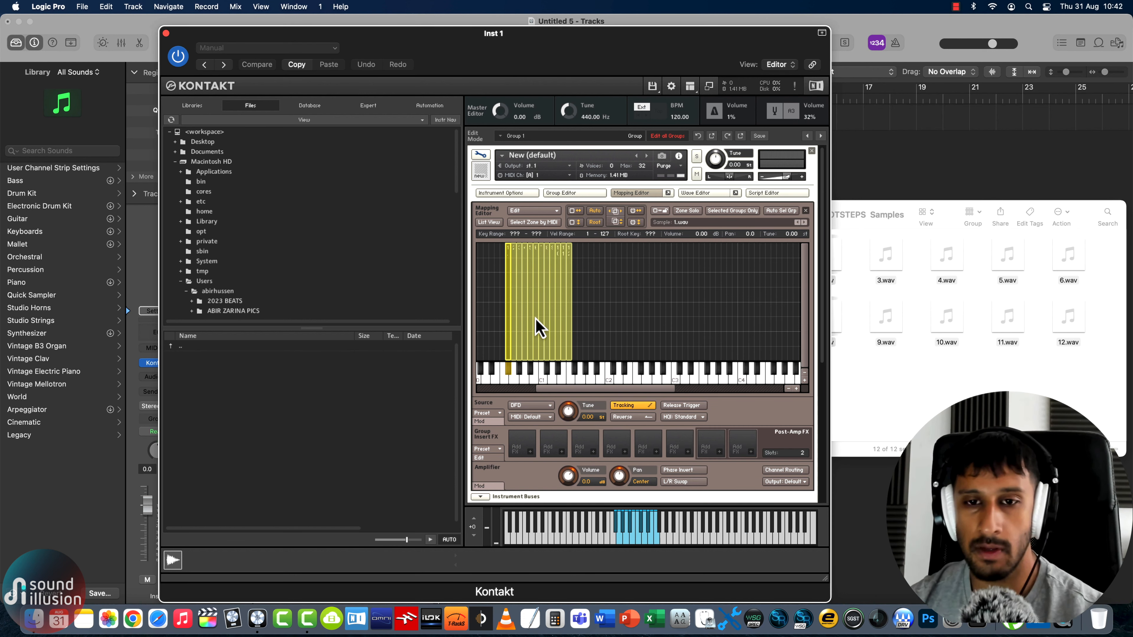
mouse_move(614, 302)
left_mouse_down()
mouse_move(494, 324)
mouse_move(614, 325)
left_mouse_up()
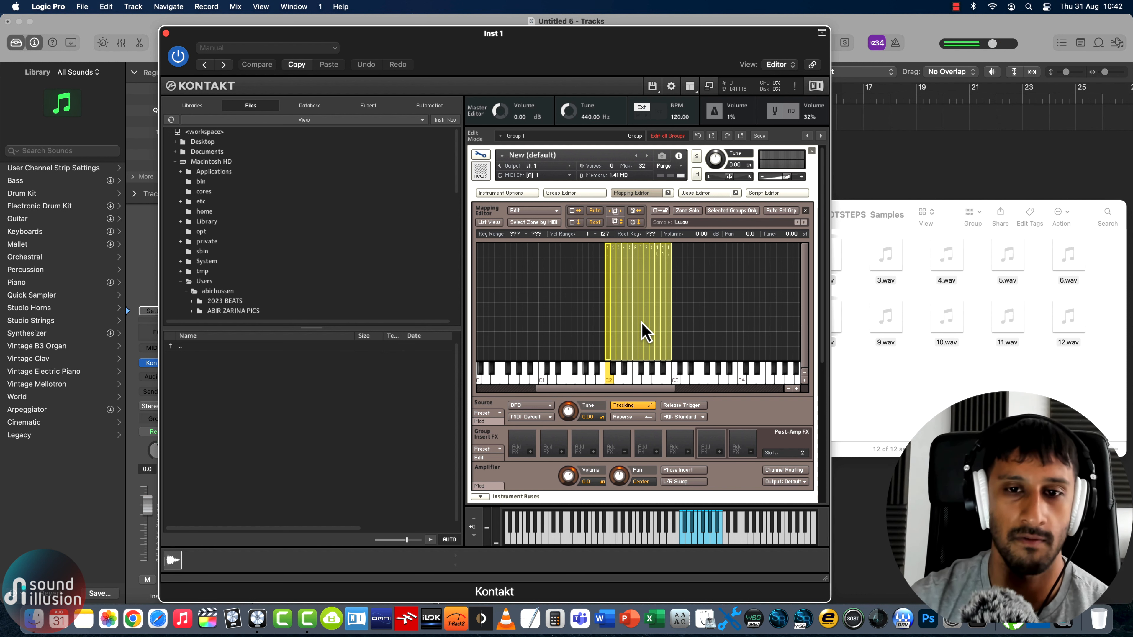
left_click(653, 87)
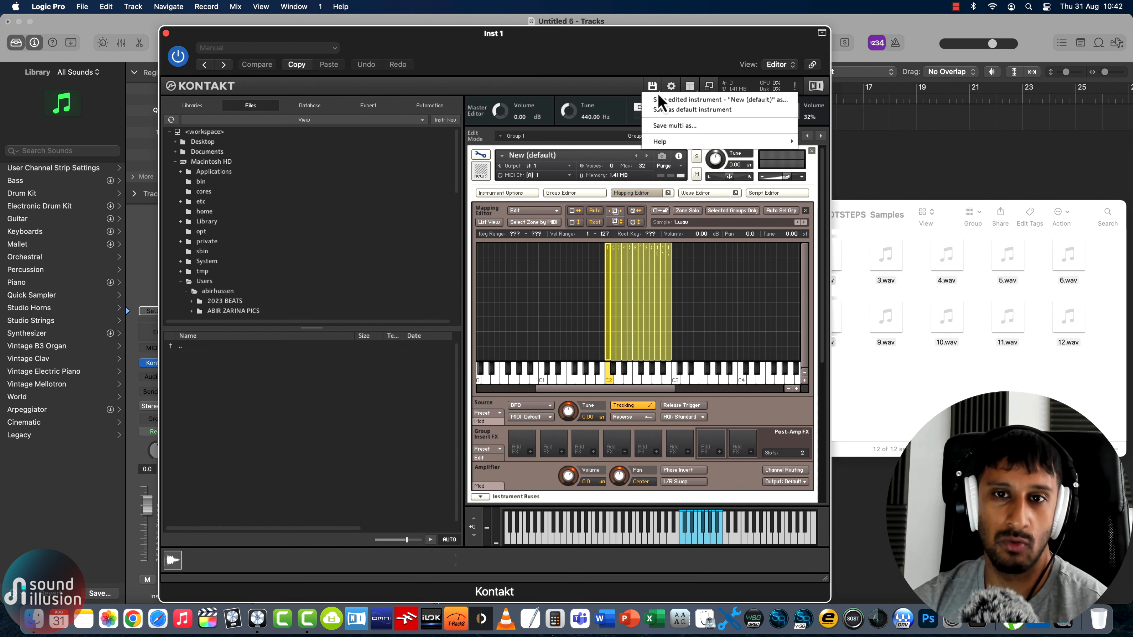
left_click(669, 126)
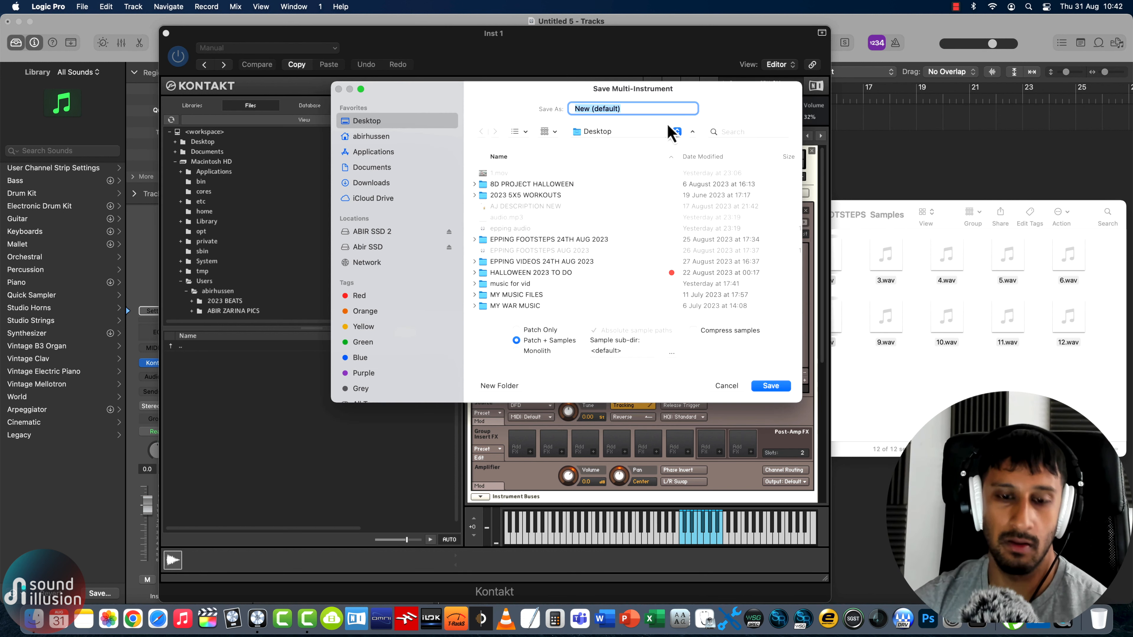
type("gravel footsteps")
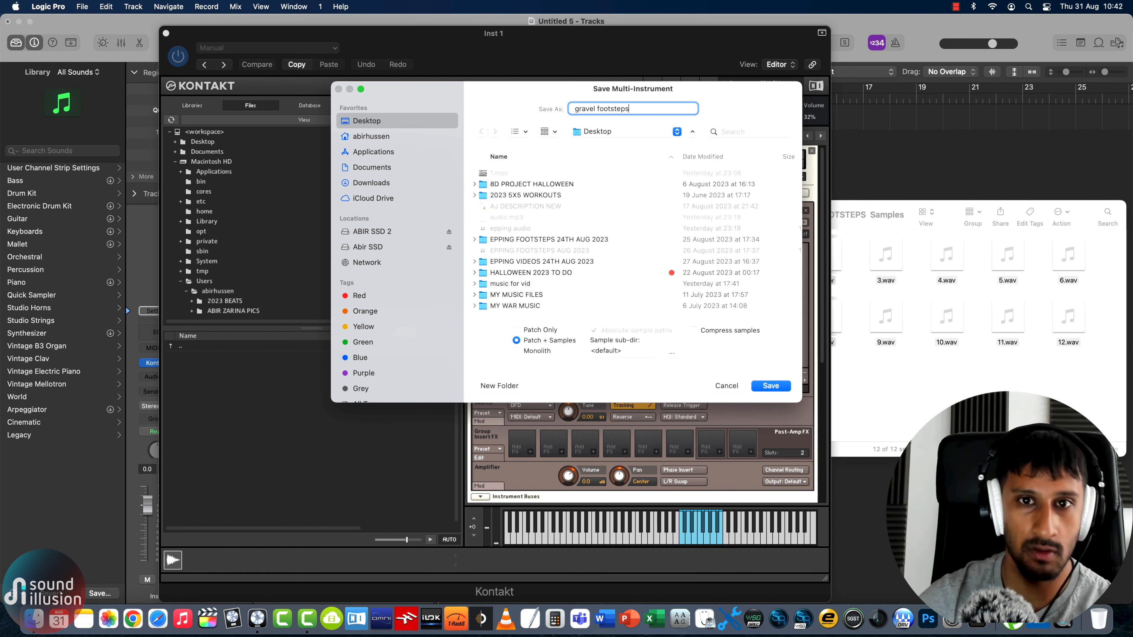
left_click(730, 390)
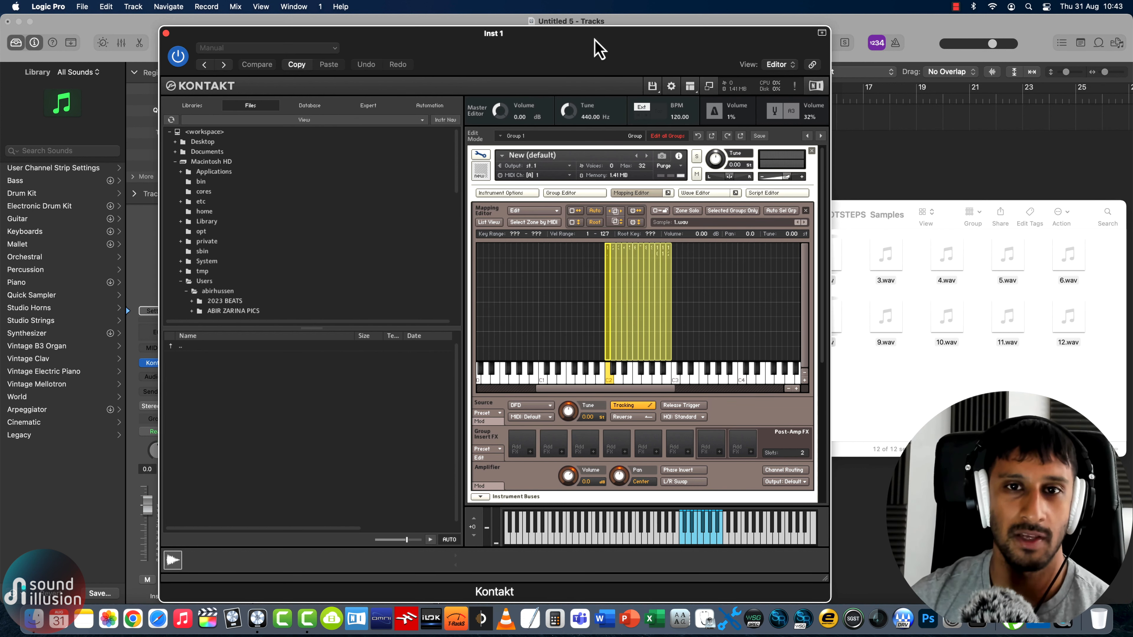
Close the Kontakt window and record a footstep MIDI performance on the Inst 1 track from bar 5 to about bar 11
left_click_drag(596, 31, 668, 30)
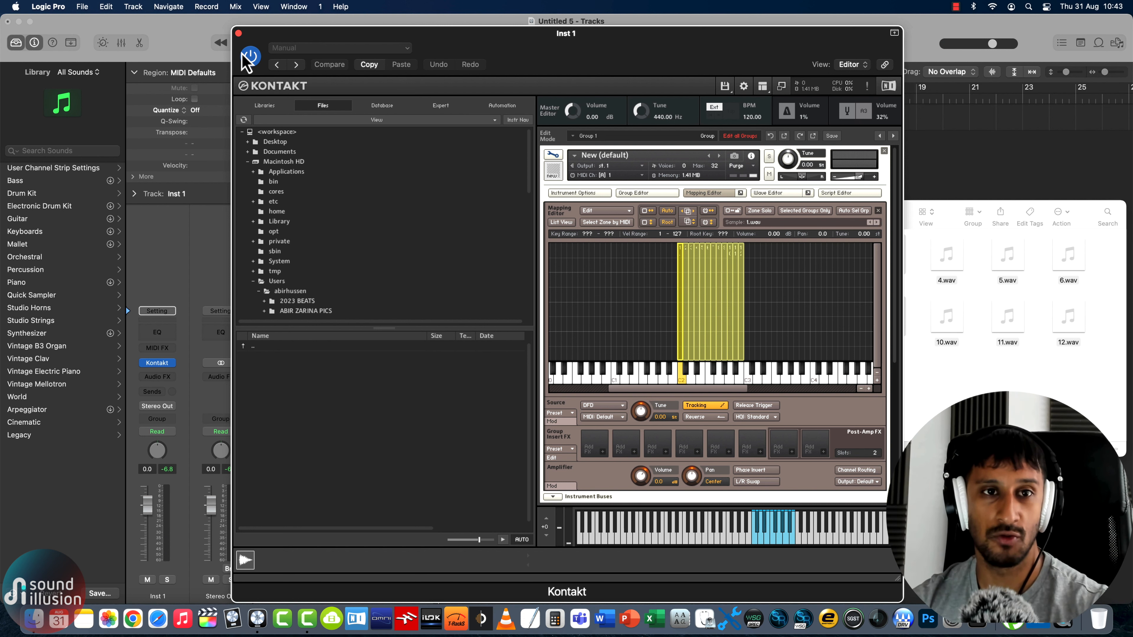
left_click(239, 33)
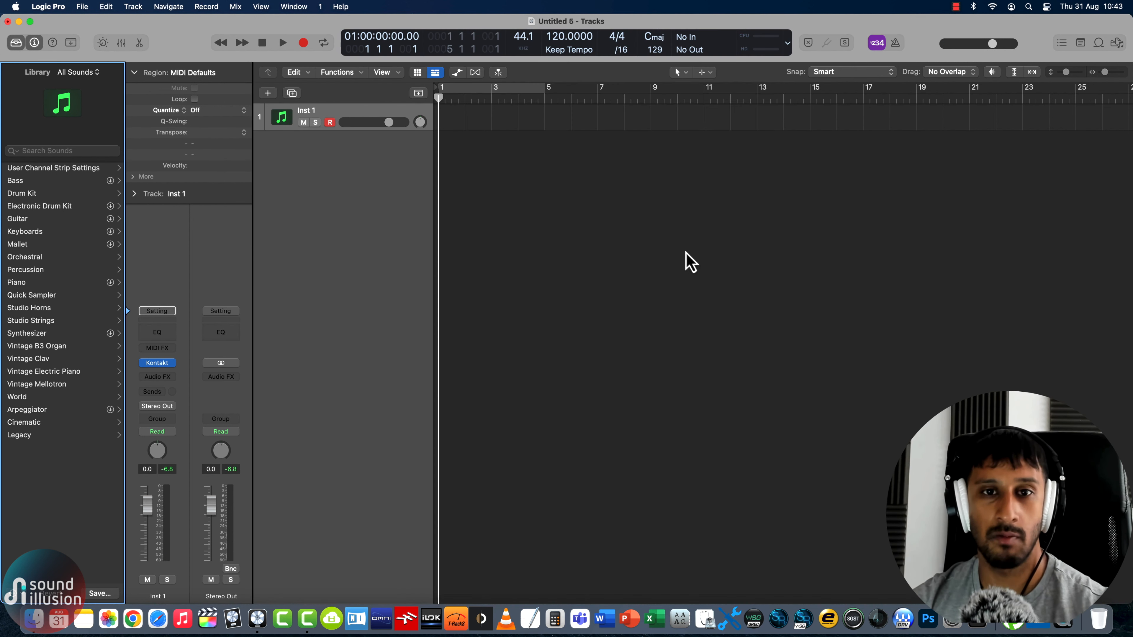
left_click(303, 44)
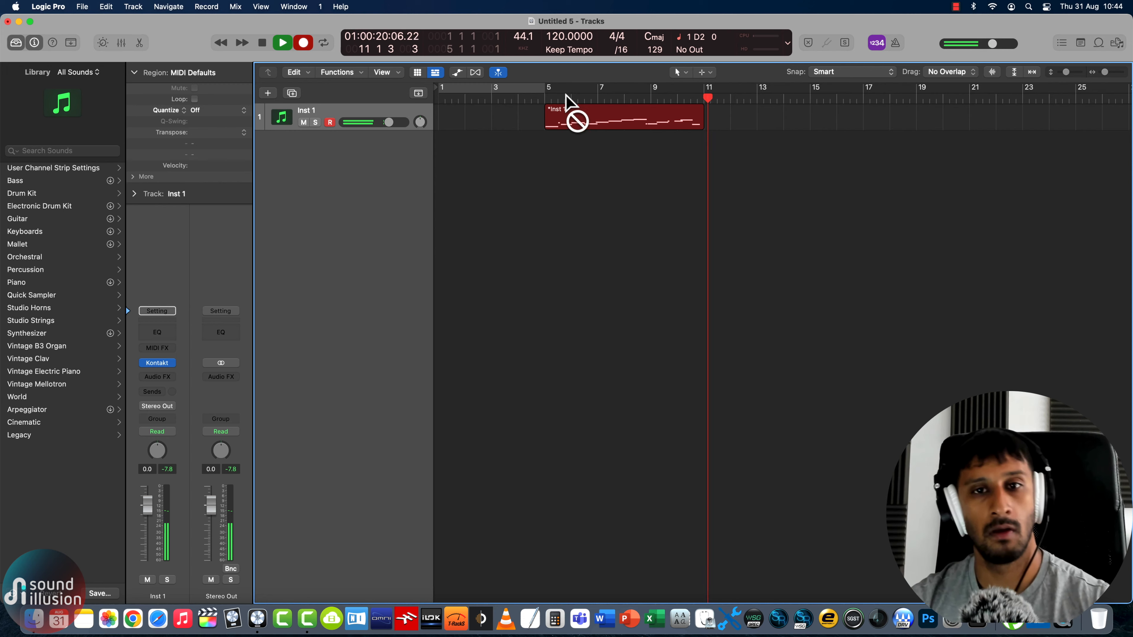
key("space")
Set the cycle range from bar 5 to bar 11 and play back the recorded region in the Piano Roll
left_click_drag(547, 88, 705, 110)
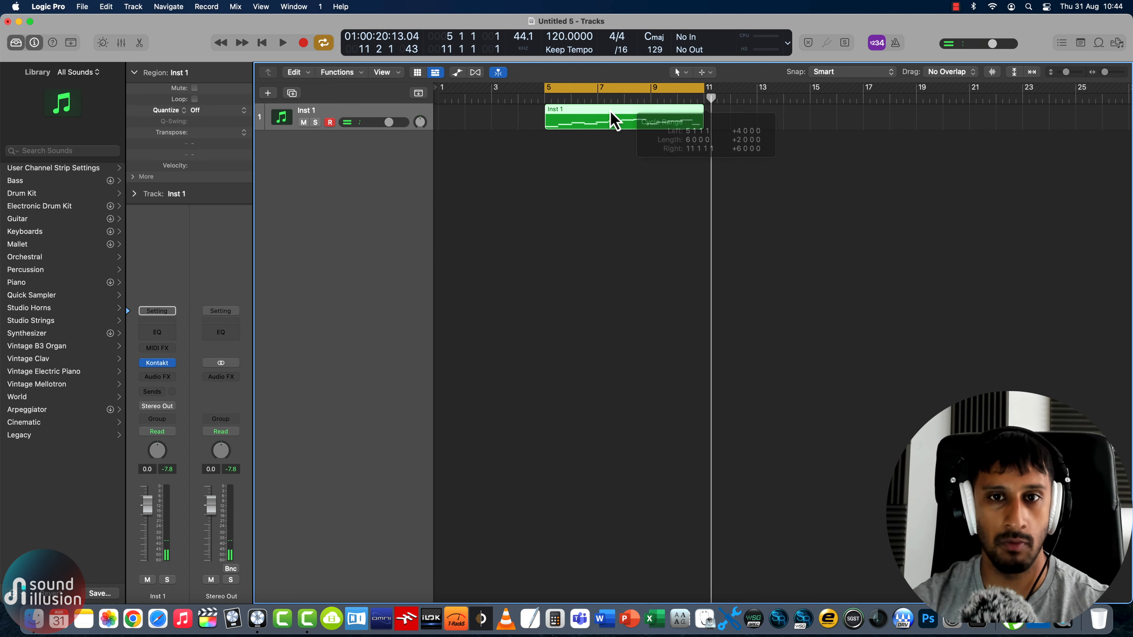
double_click(612, 118)
key("space")
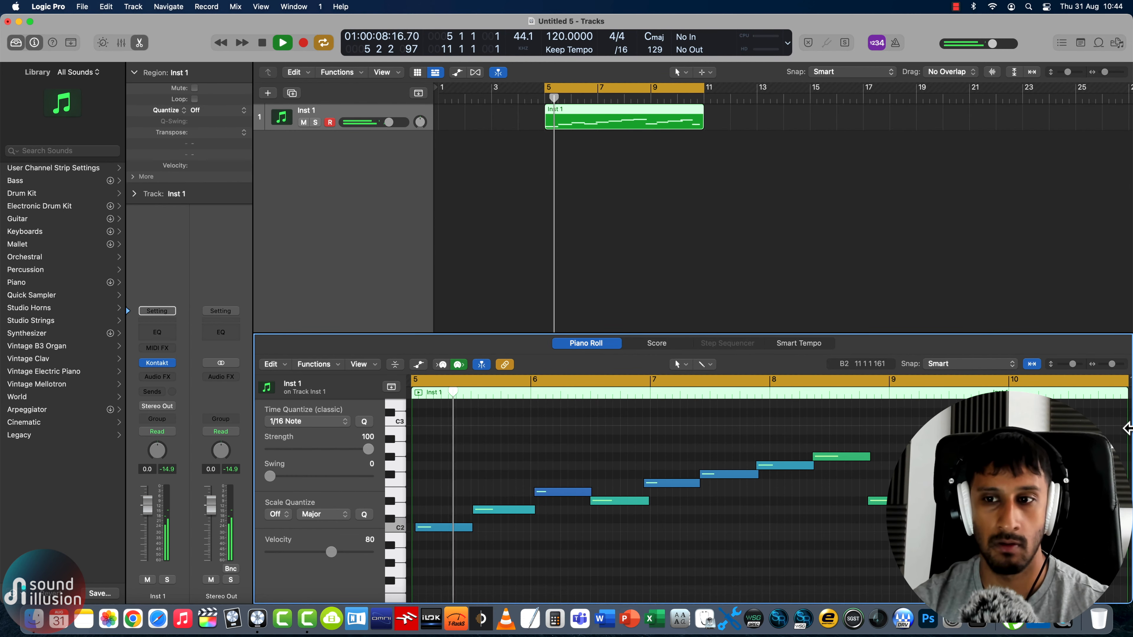
left_click_drag(1112, 364, 1109, 364)
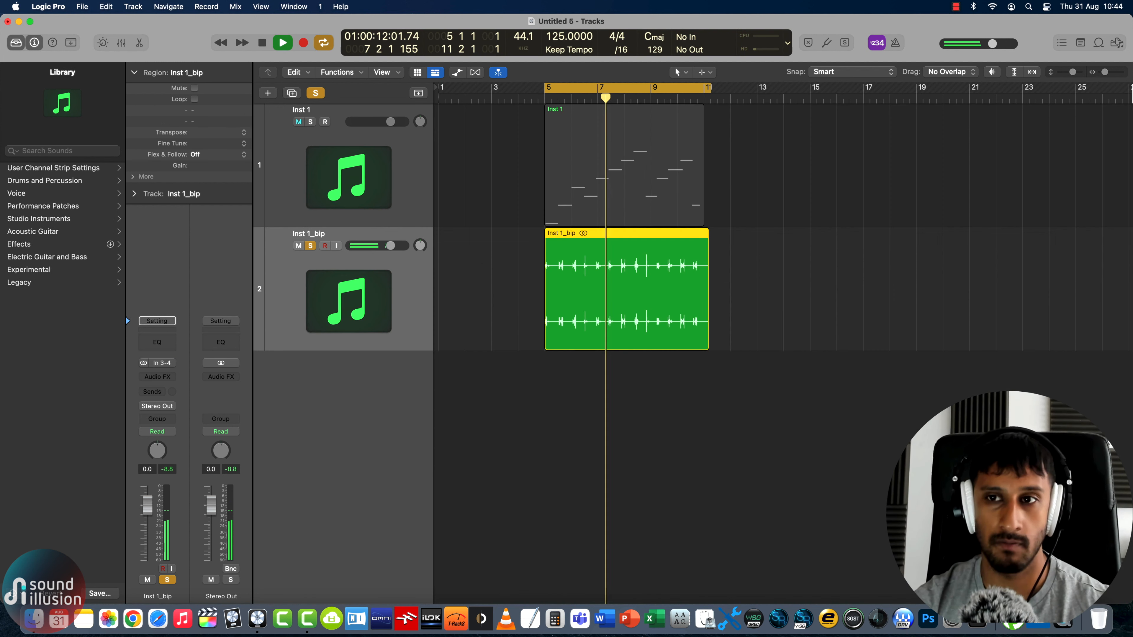
Listen to the bounced Inst 1_bip footsteps from the start of the cycle range
key("space")
key("super+Right")
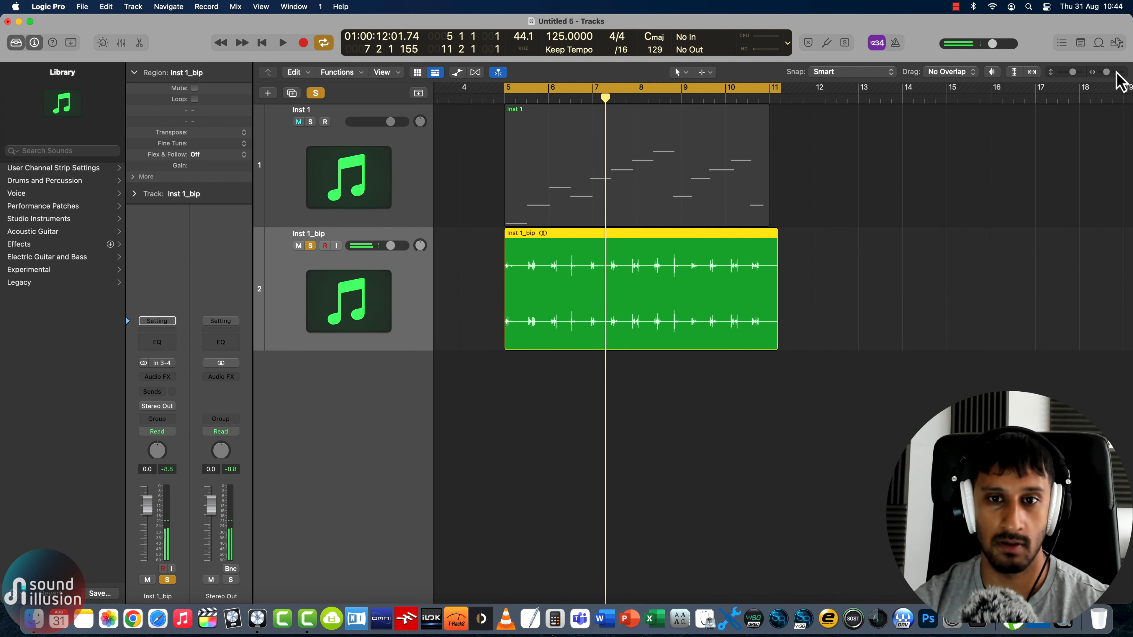
key("space")
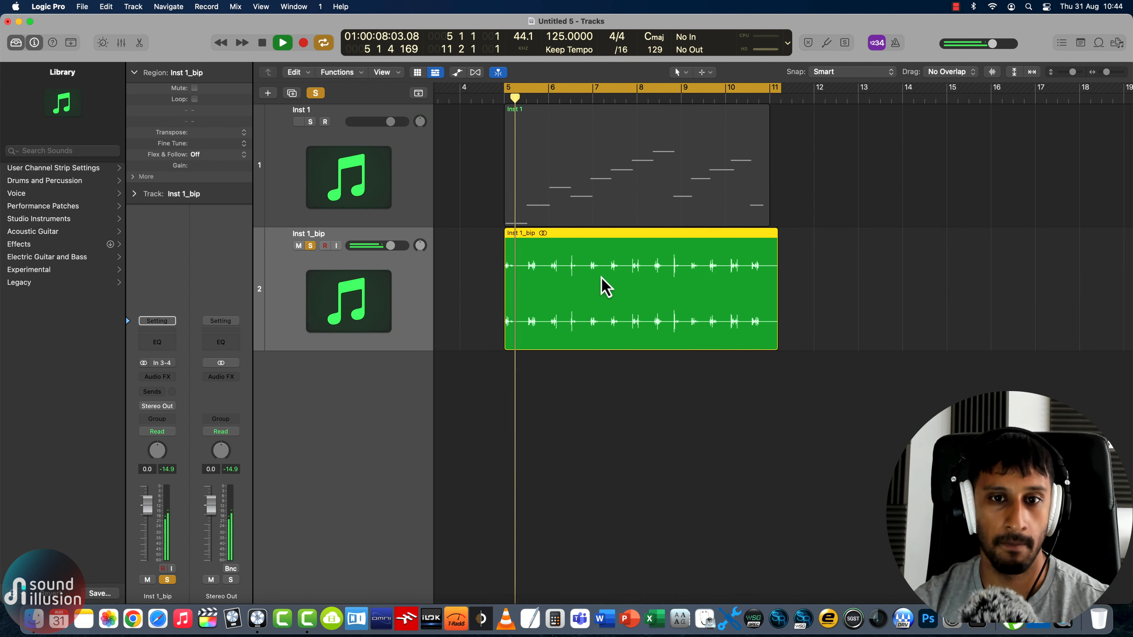
key("space")
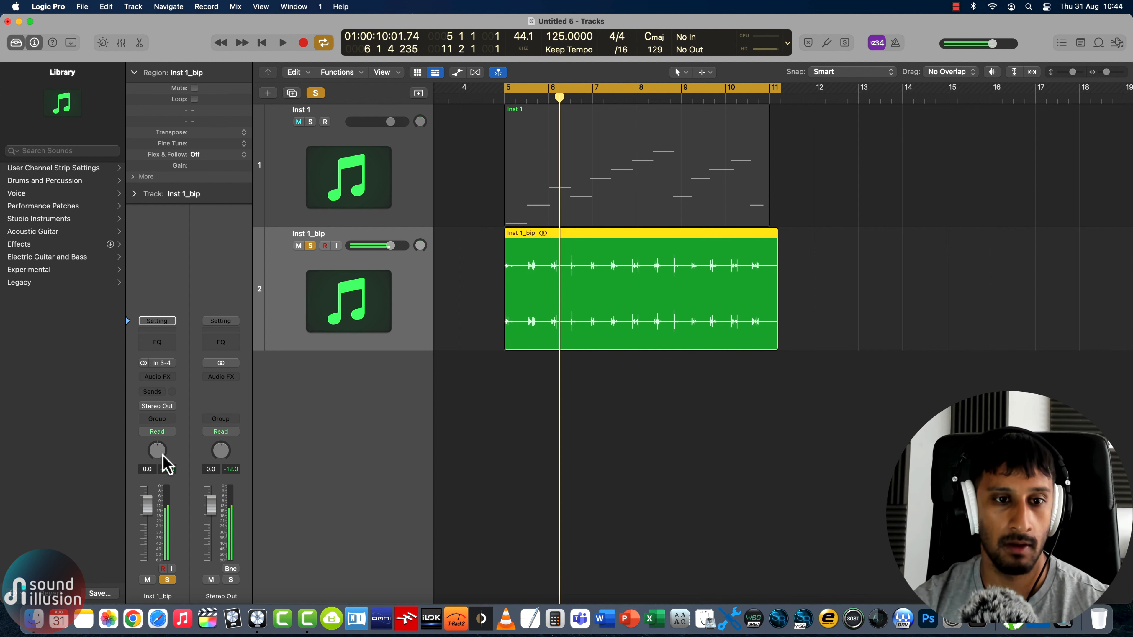
Switch the Inst 1_bip track to binaural panning and open its Binaural Panner
right_click(158, 452)
left_click(183, 490)
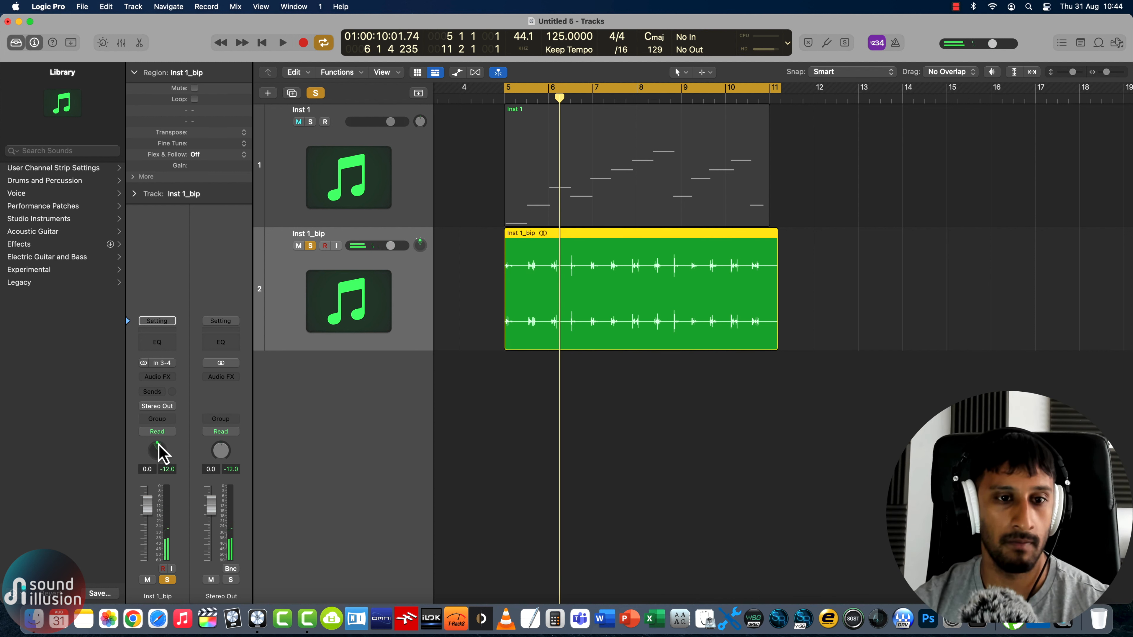
double_click(157, 451)
left_click_drag(479, 168, 299, 110)
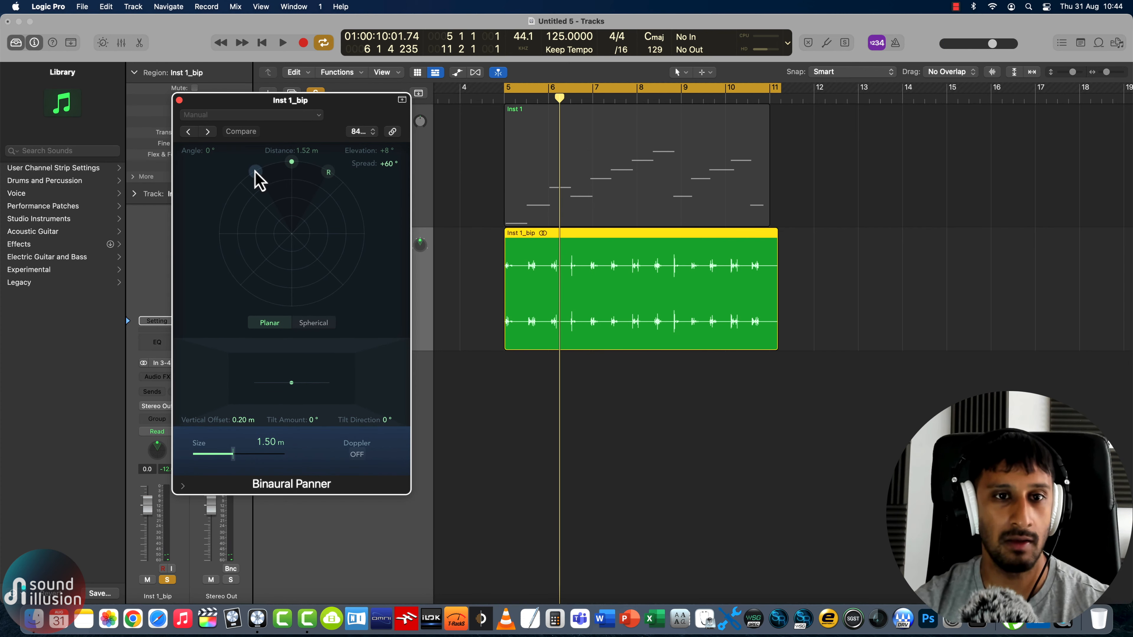
Narrow the Binaural Panner's spread to +53° and rotate the footstep source to an angle of about +32°
left_click_drag(256, 172, 259, 170)
left_click_drag(332, 110, 306, 102)
left_click_drag(267, 154, 314, 165)
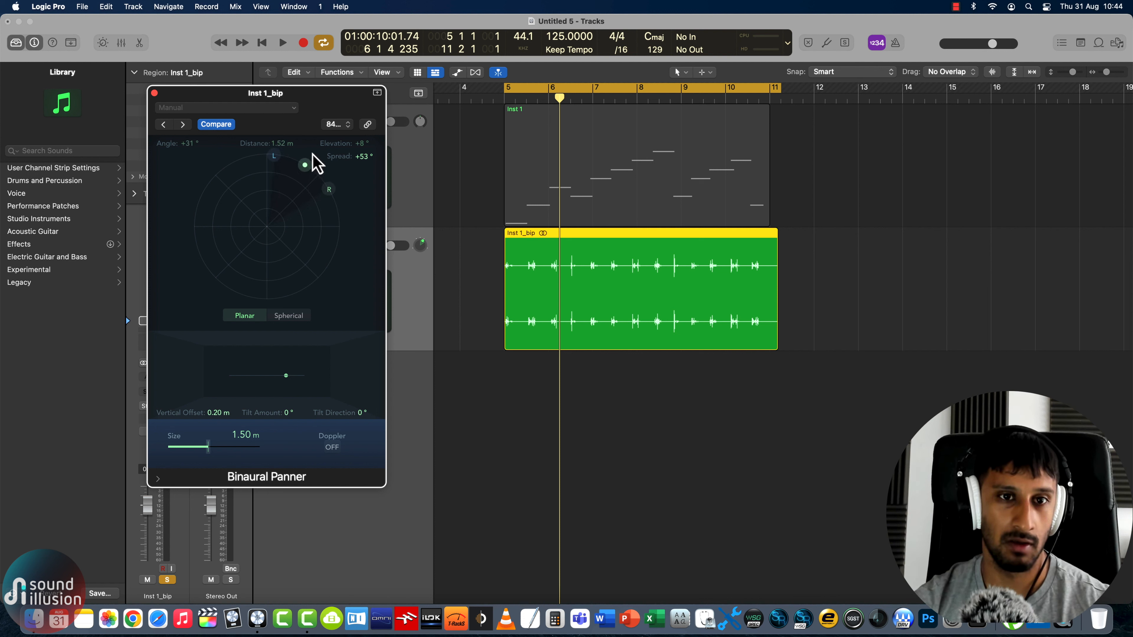
left_click_drag(215, 94, 283, 85)
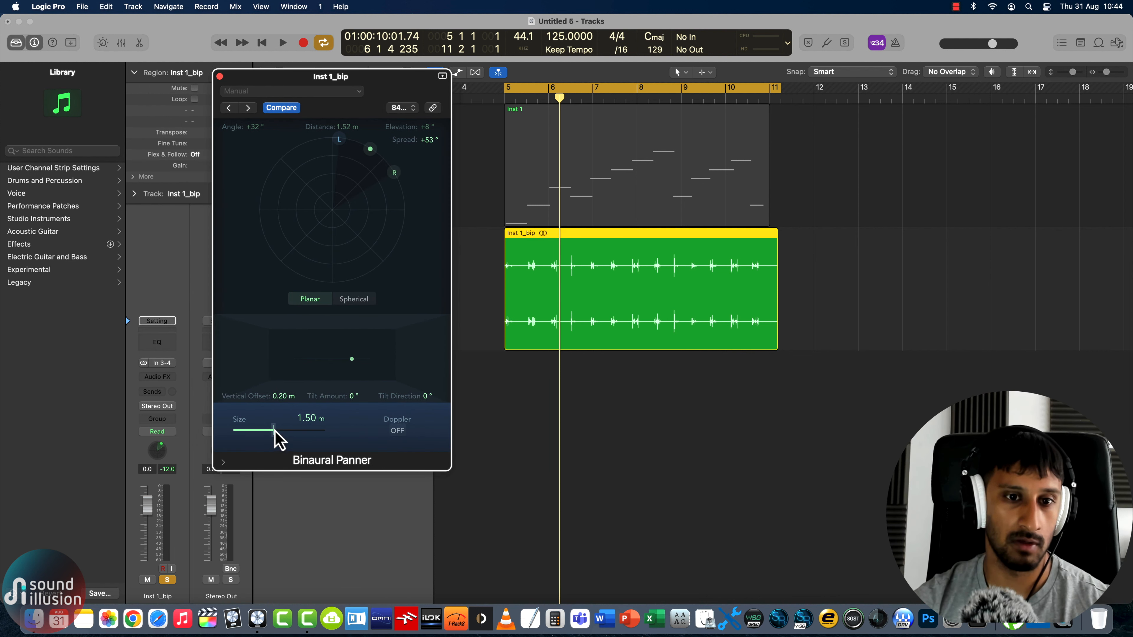
Put Inst 1_bip in Touch automation mode and record the panner source moving from the front to about −128° during playback
left_click(164, 433)
left_click(166, 447)
key("space")
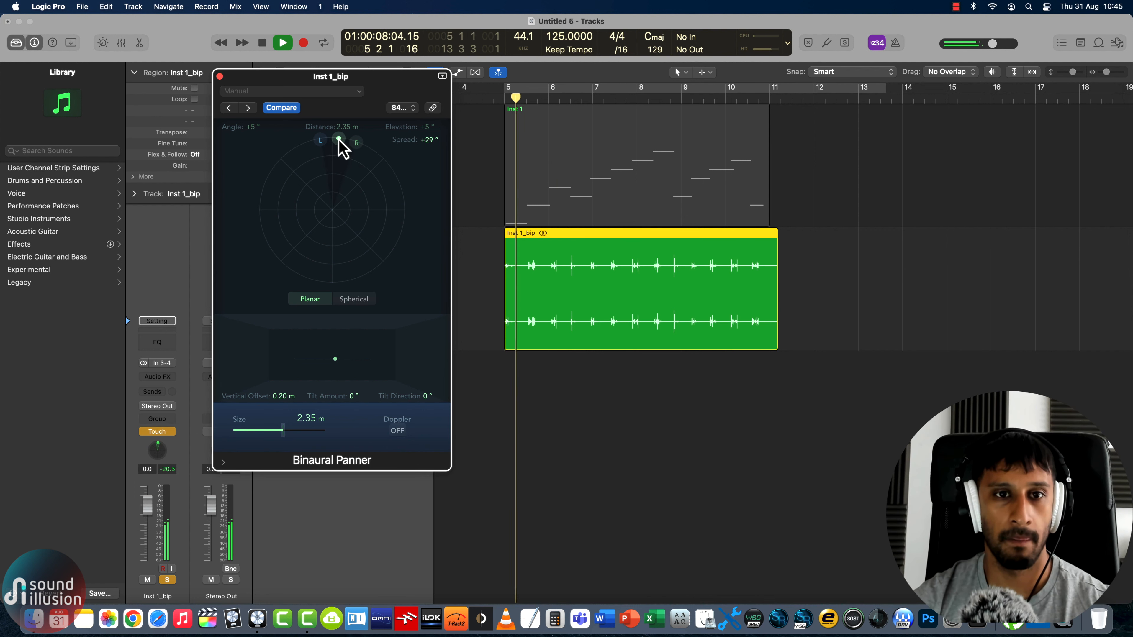
left_click_drag(338, 141, 275, 255)
key("space")
Play back the automated binaural panning of the footsteps from the start of the cycle range
left_click(511, 89)
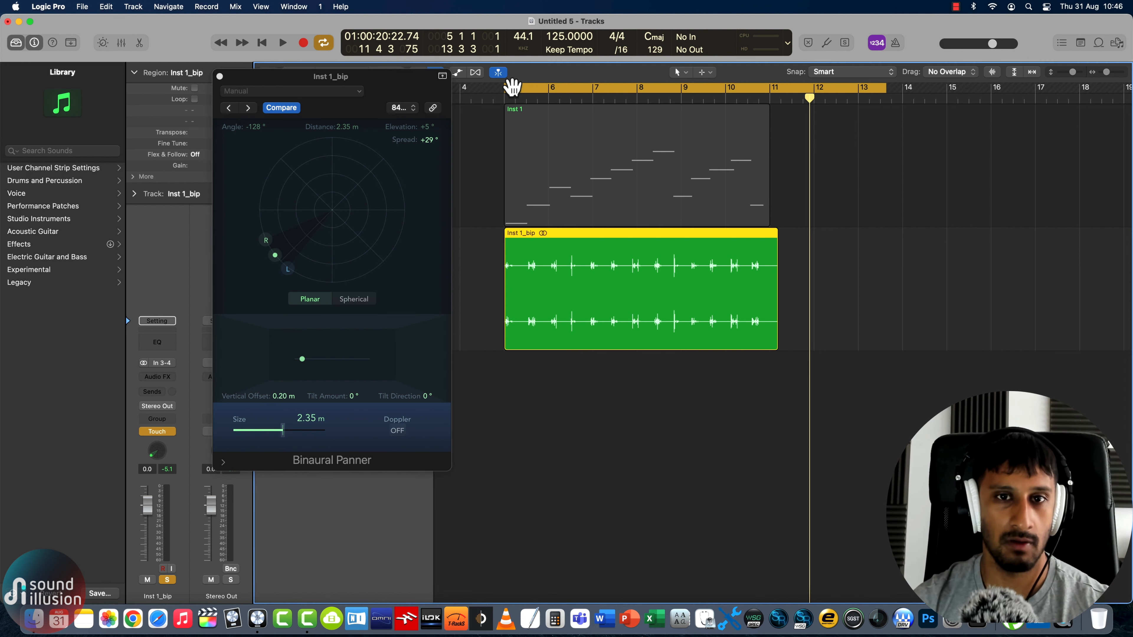
key("space")
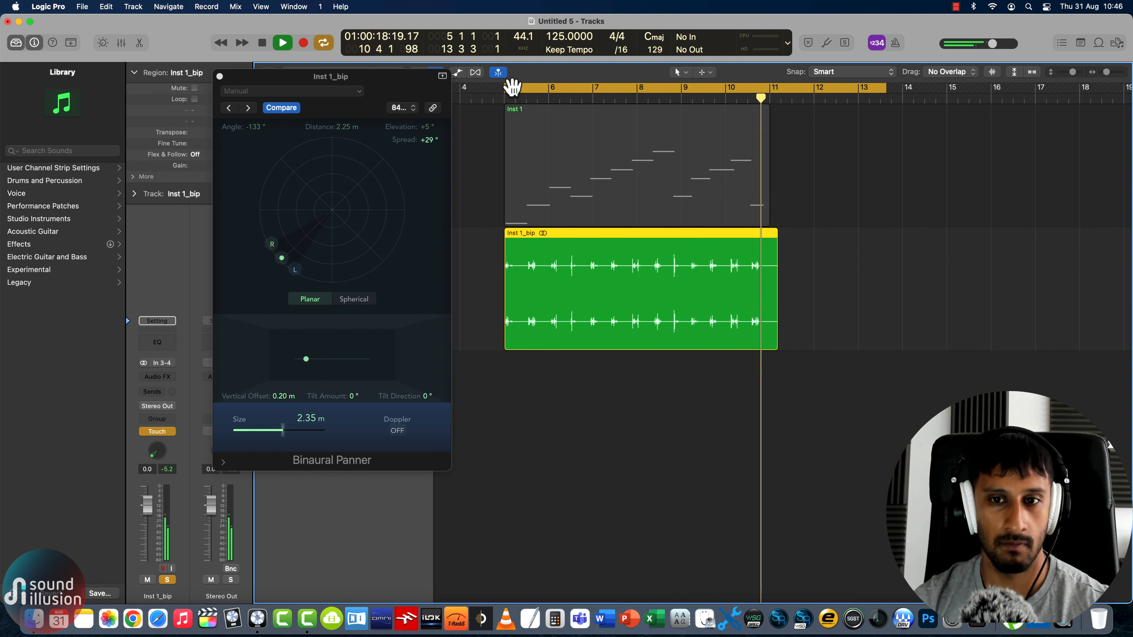
key("space")
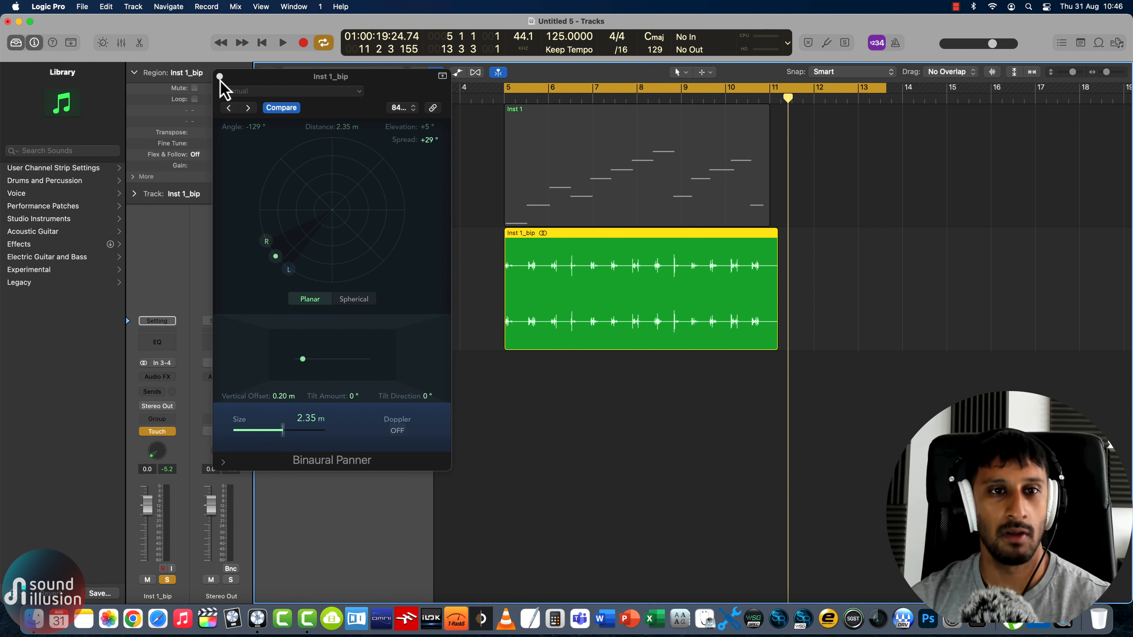
Close the Binaural Panner and clear the solo so both the Inst 1 and Inst 1_bip tracks are active
left_click_drag(327, 83, 304, 123)
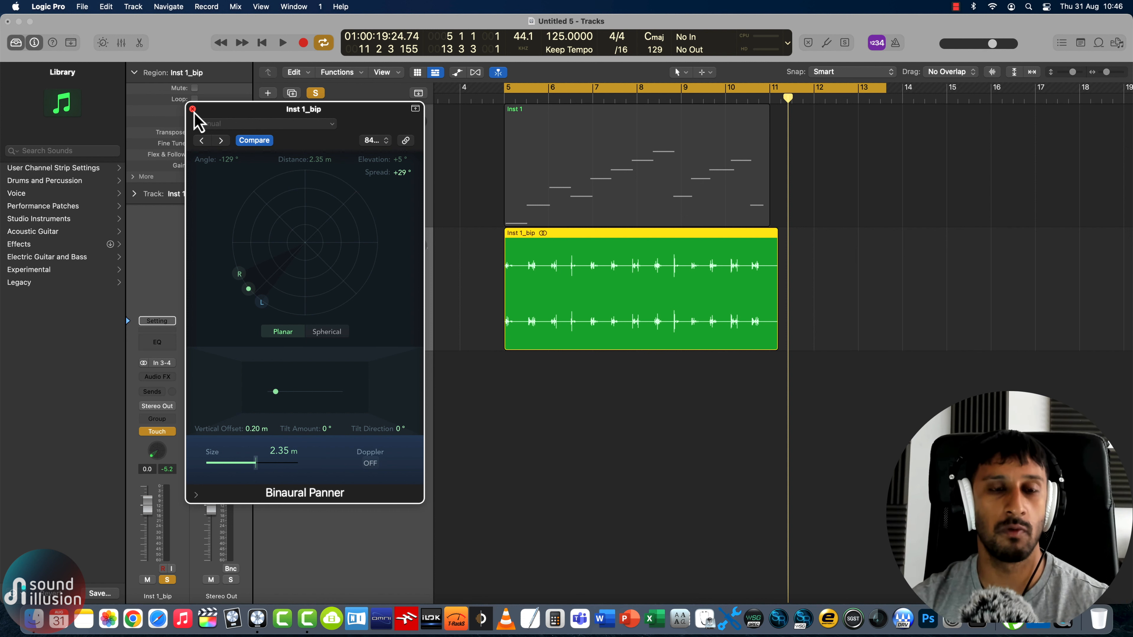
left_click(192, 109)
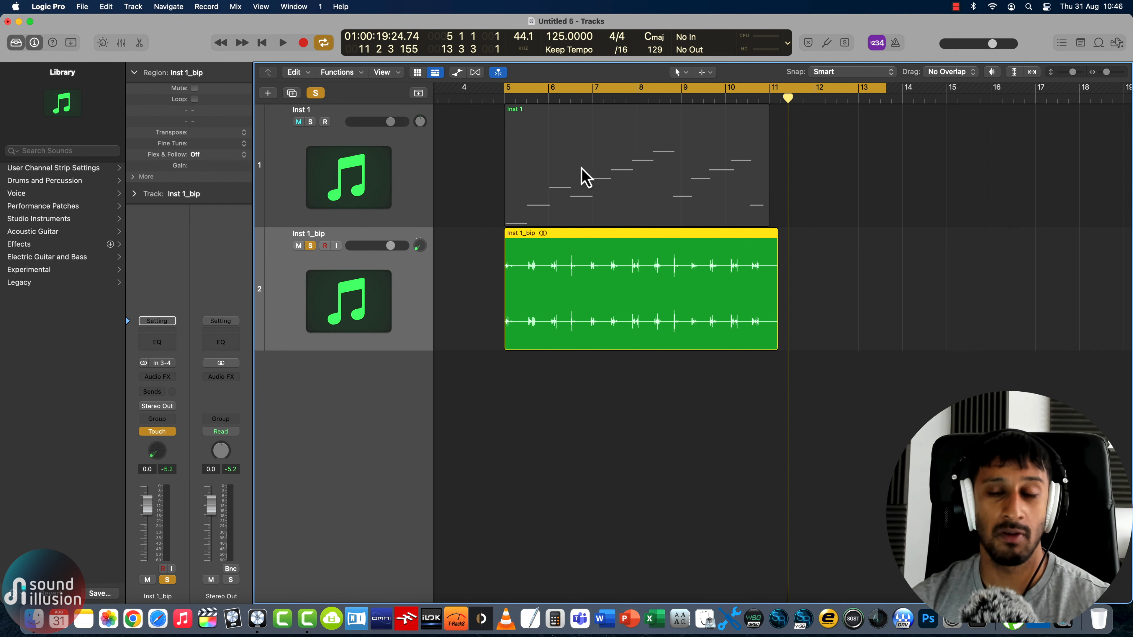
left_click(316, 93)
left_click(975, 257)
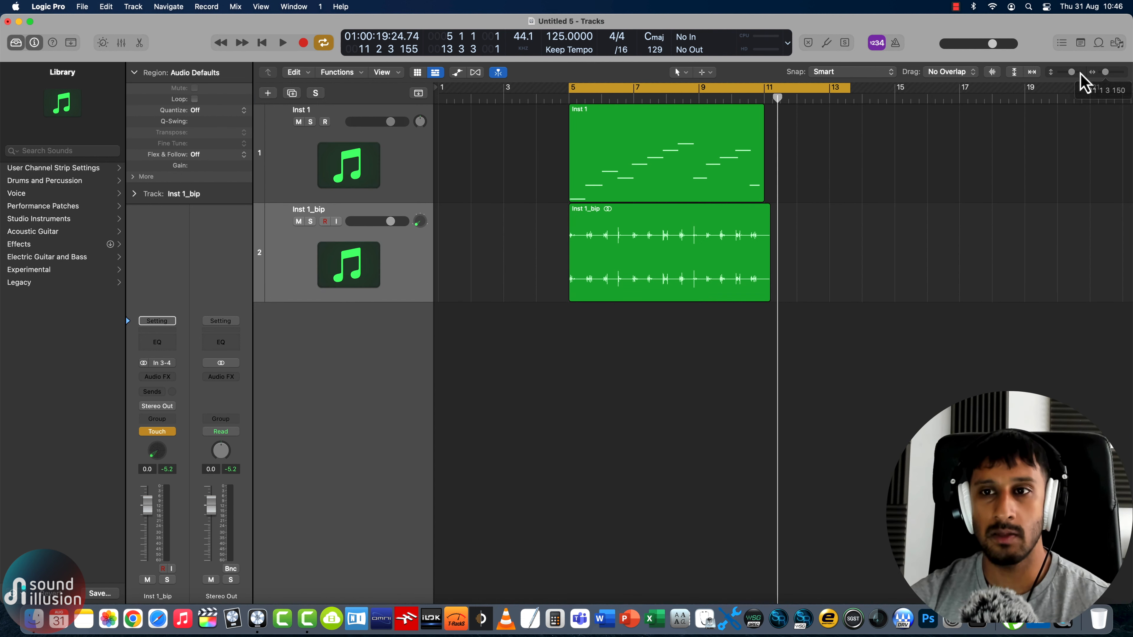
left_click_drag(1072, 73, 1072, 73)
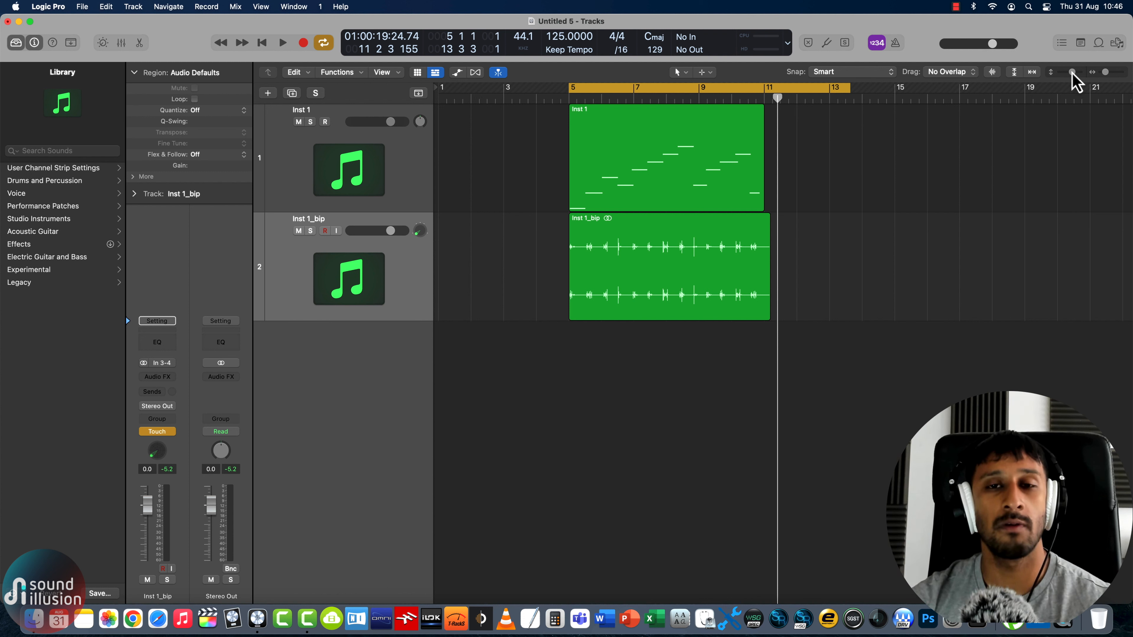